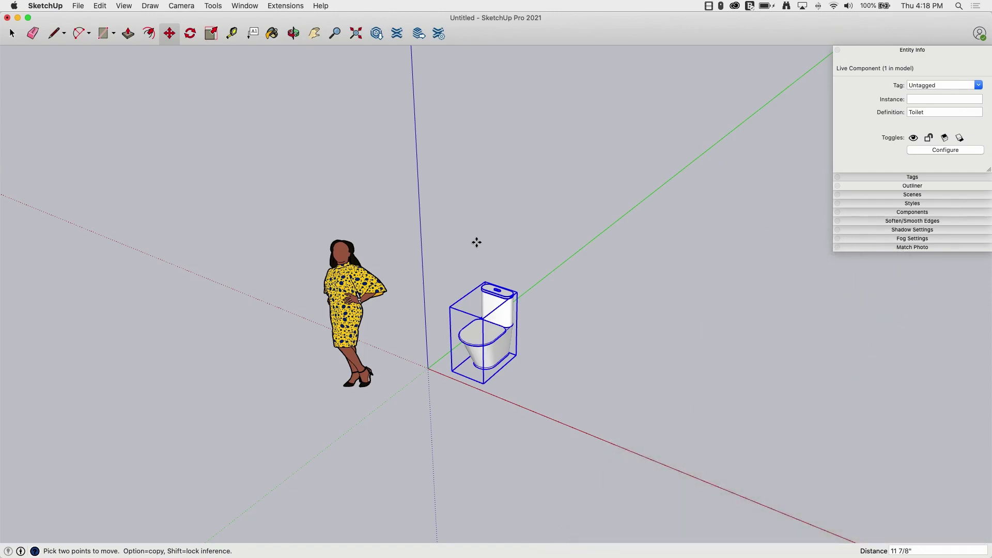
- Zoom in and compare Entity Info: the toilet is a live component, the figure a plain component
{"action": "middle_click_drag", "start_coordinate": [388, 432], "coordinate": [410, 401]}
{"action": "scroll", "coordinate": [535, 420], "scroll_direction": "up", "scroll_amount": 3}
{"action": "scroll", "coordinate": [404, 361], "scroll_direction": "up", "scroll_amount": 3}
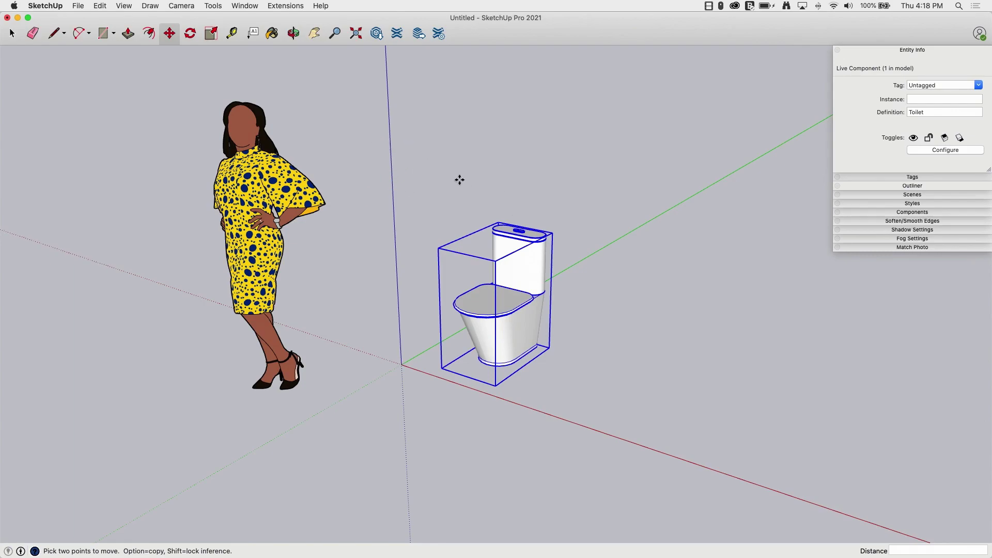
{"action": "left_click", "coordinate": [12, 34]}
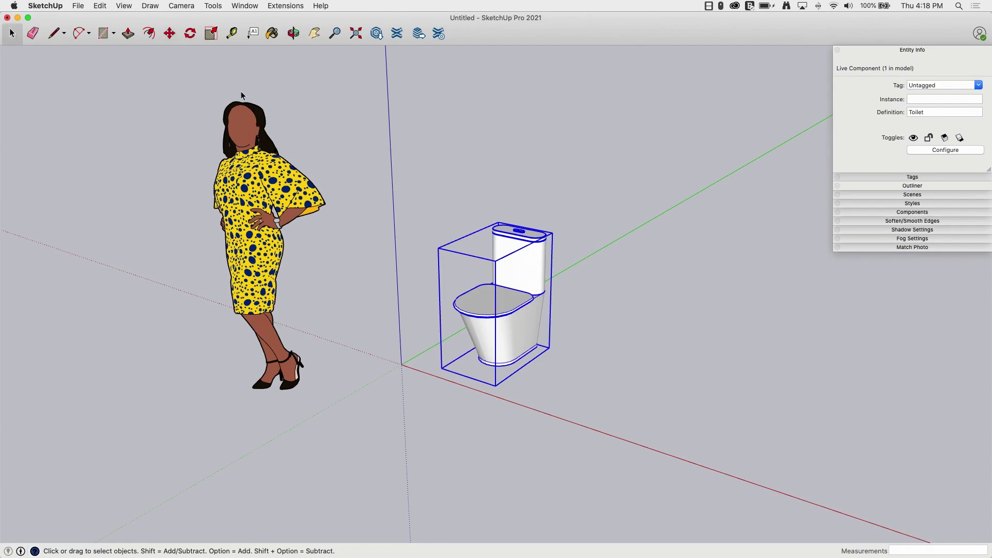
{"action": "left_click", "coordinate": [273, 181]}
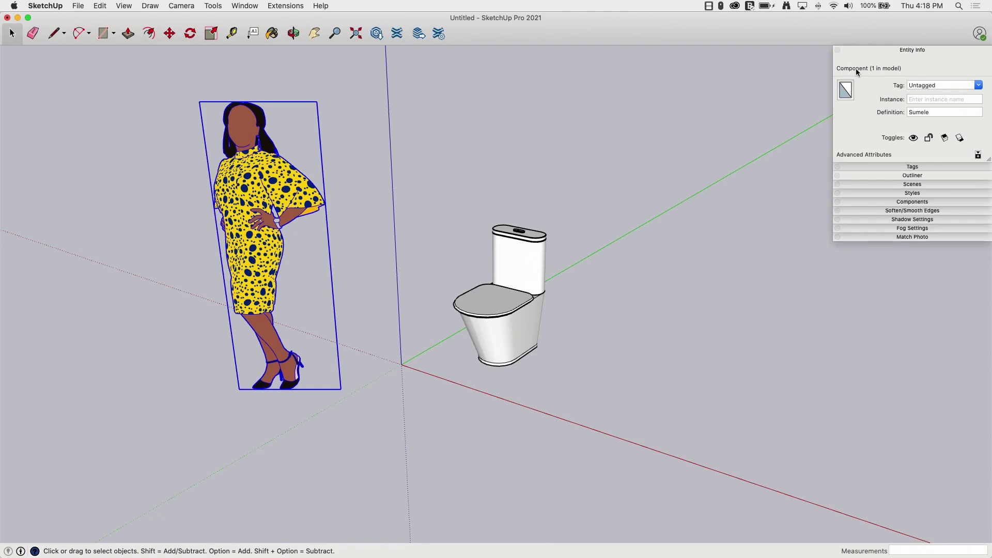
{"action": "left_click", "coordinate": [543, 247]}
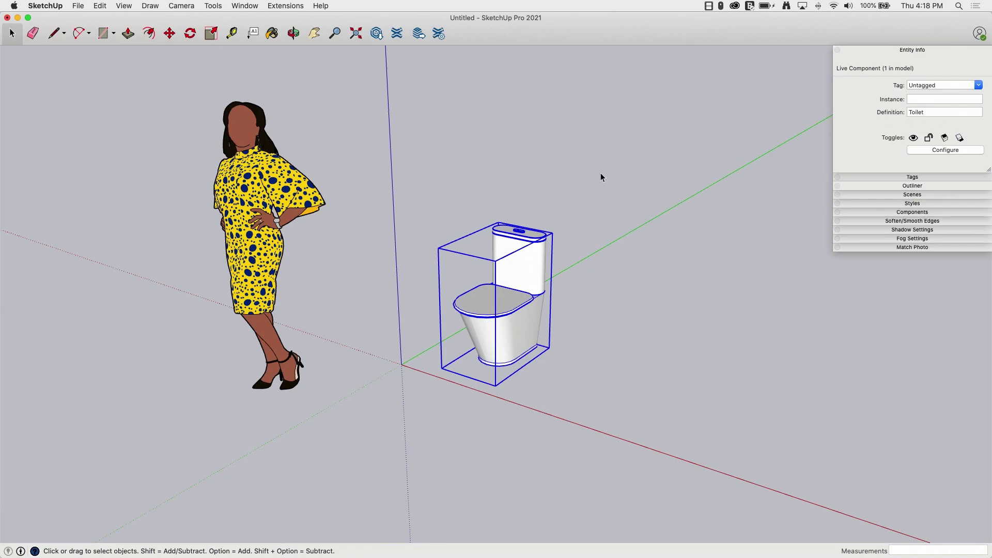
{"action": "left_click", "coordinate": [283, 199]}
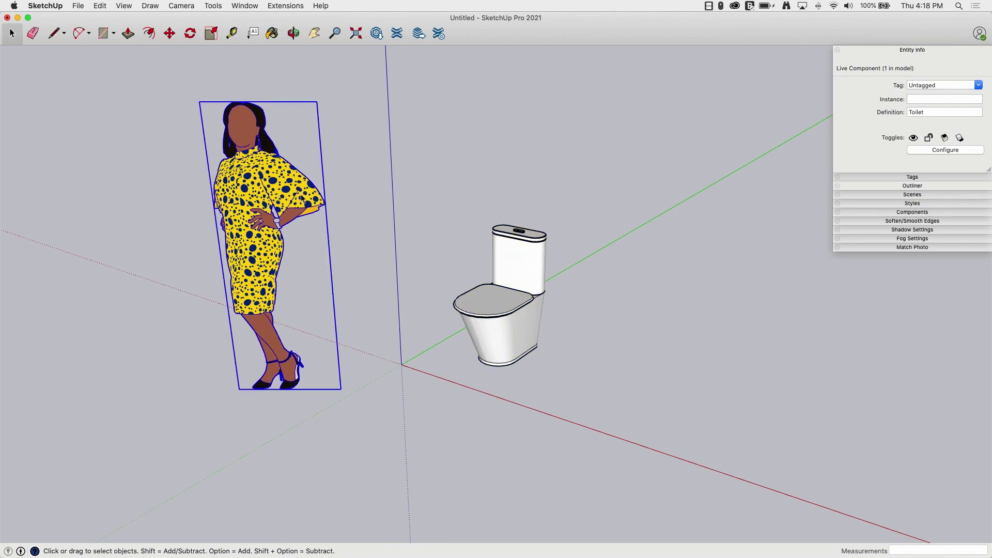
{"action": "left_click", "coordinate": [516, 252]}
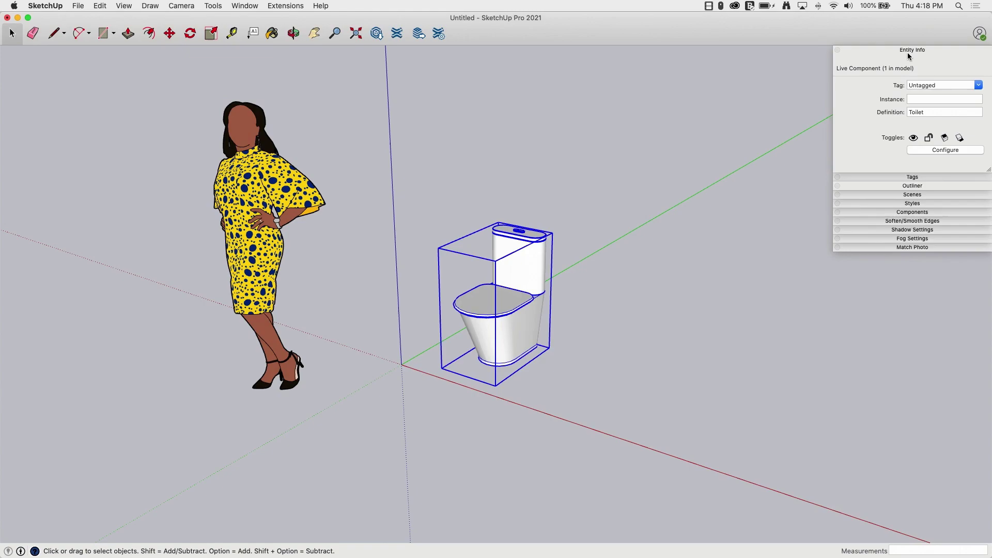
{"action": "left_click", "coordinate": [239, 196]}
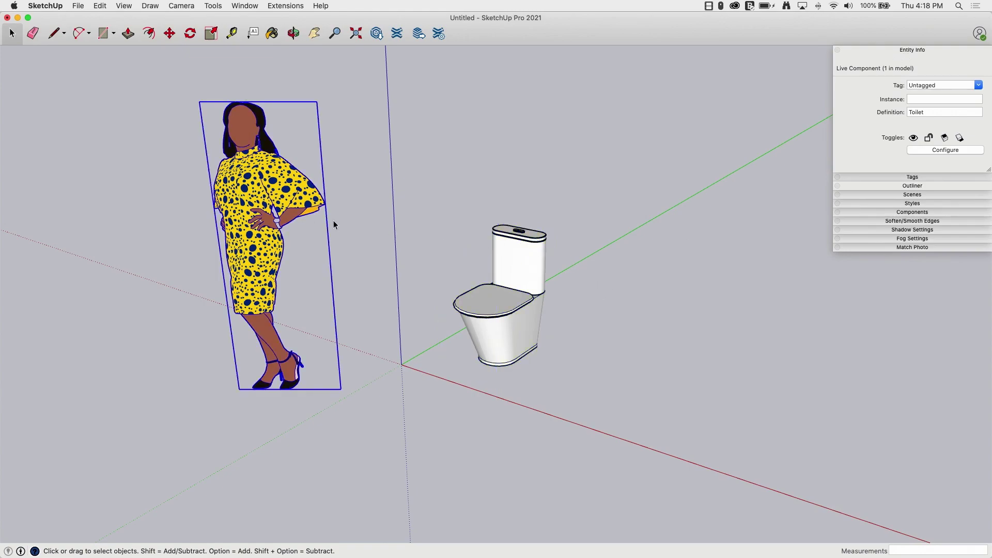
{"action": "left_click", "coordinate": [501, 257]}
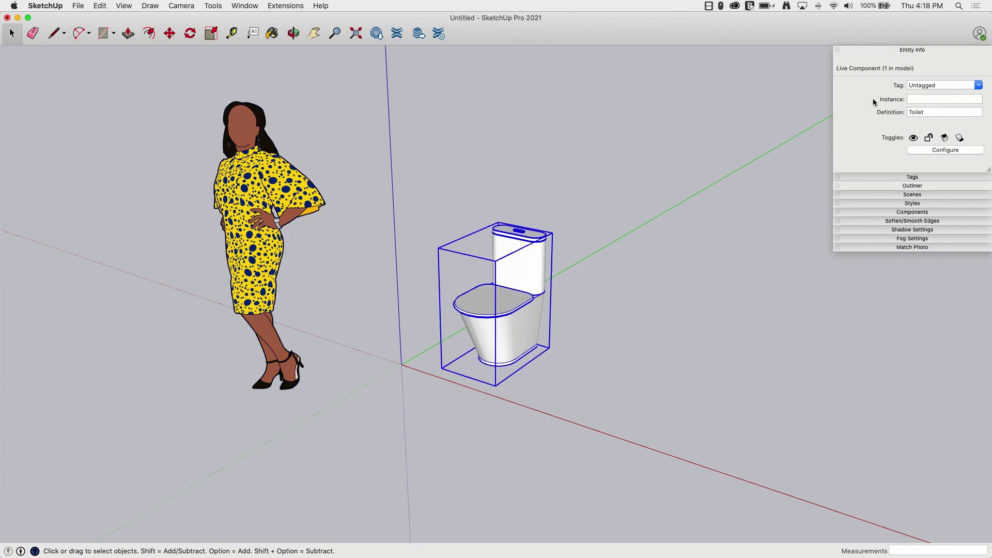
{"action": "left_click", "coordinate": [264, 187]}
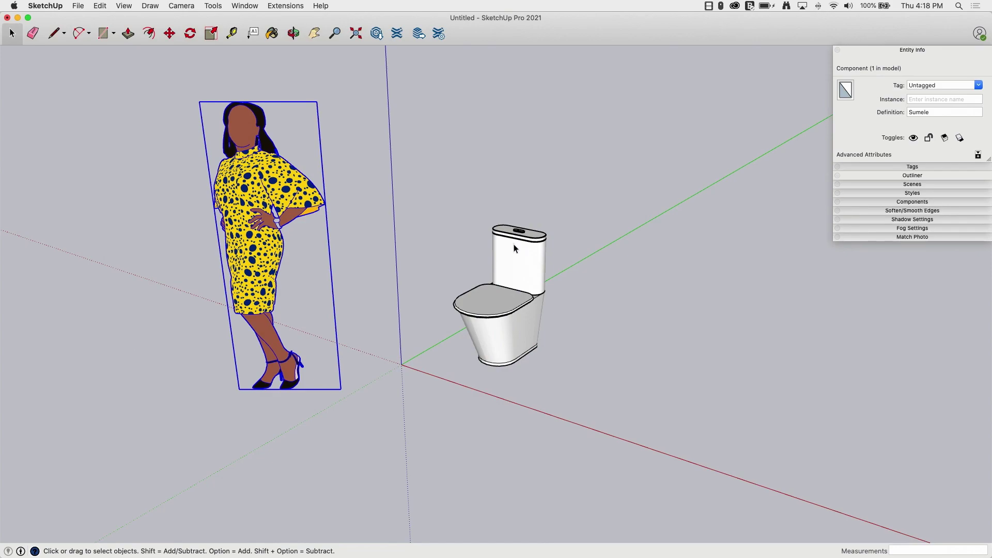
{"action": "left_click", "coordinate": [514, 244]}
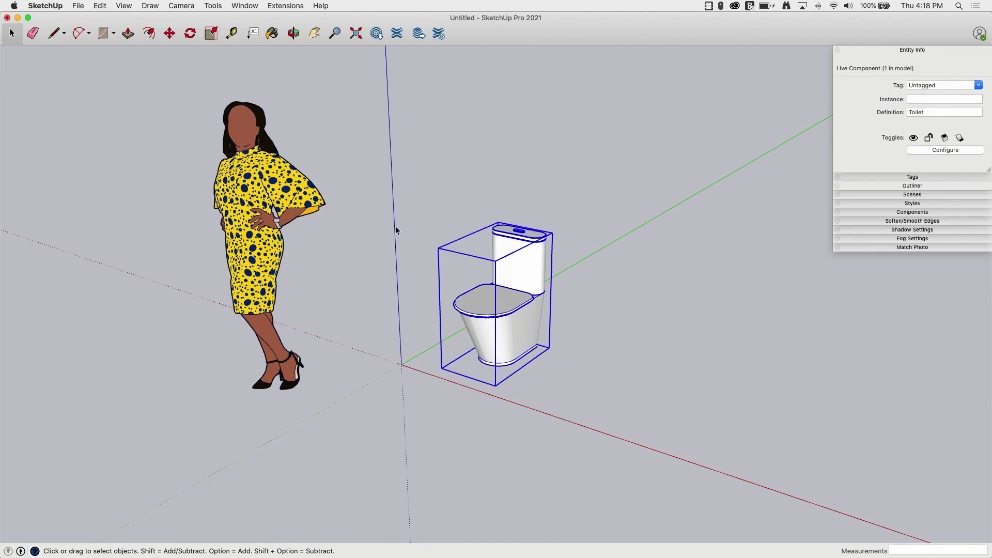
- Orbit to a new angle and reselect the figure and toilet to recheck their info
{"action": "middle_click_drag", "start_coordinate": [434, 229], "coordinate": [515, 256]}
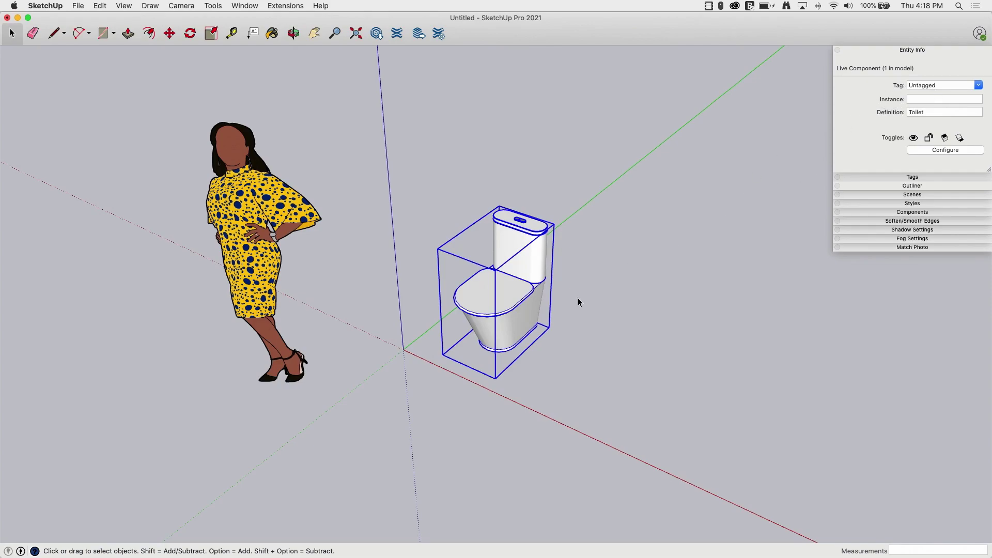
{"action": "middle_click_drag", "start_coordinate": [578, 299], "coordinate": [593, 215]}
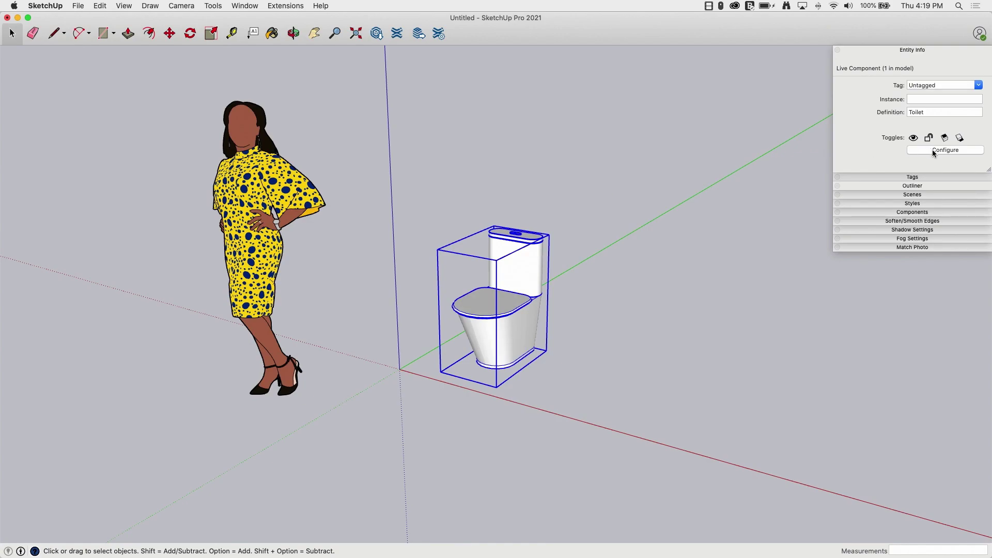
{"action": "middle_click_drag", "start_coordinate": [659, 209], "coordinate": [641, 235]}
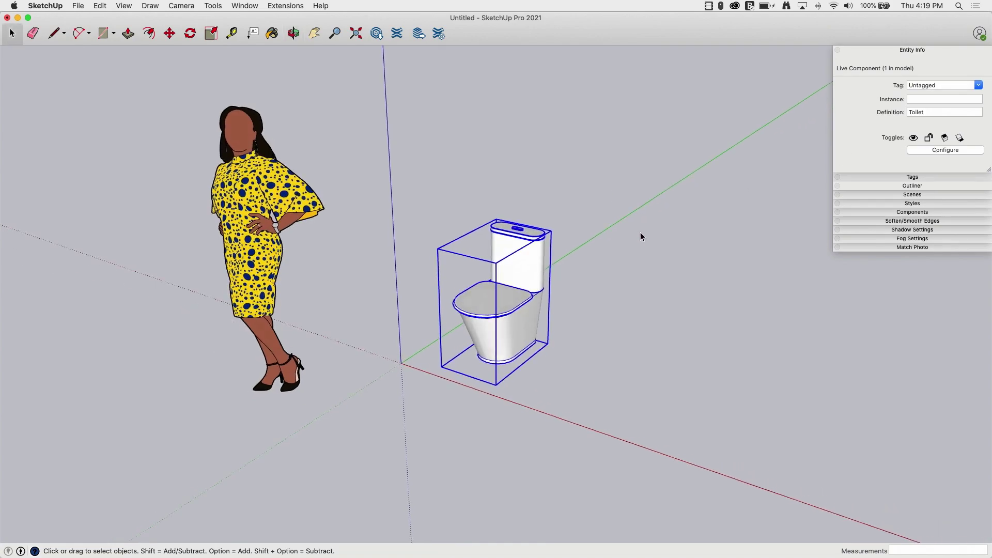
{"action": "left_click", "coordinate": [424, 199]}
{"action": "left_click", "coordinate": [249, 205]}
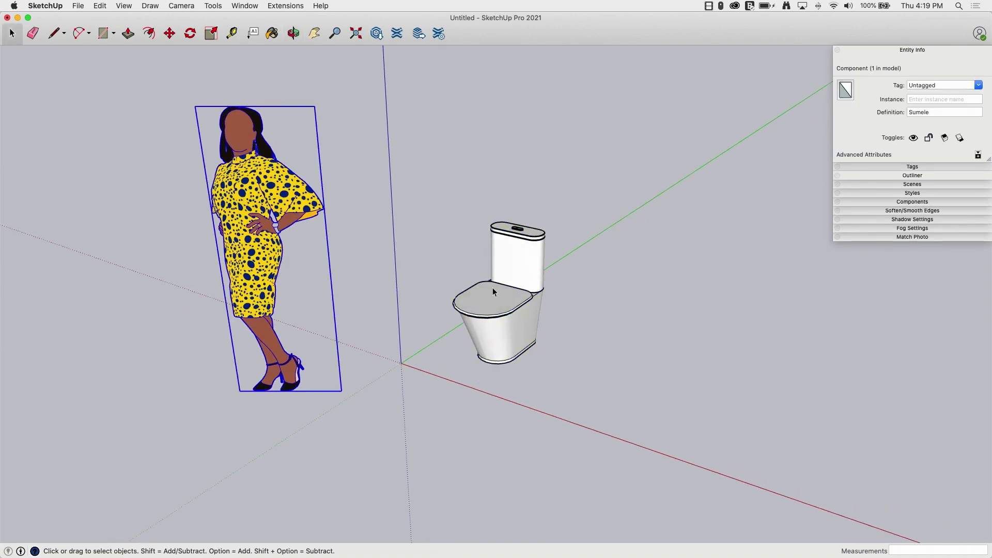
{"action": "left_click", "coordinate": [507, 289]}
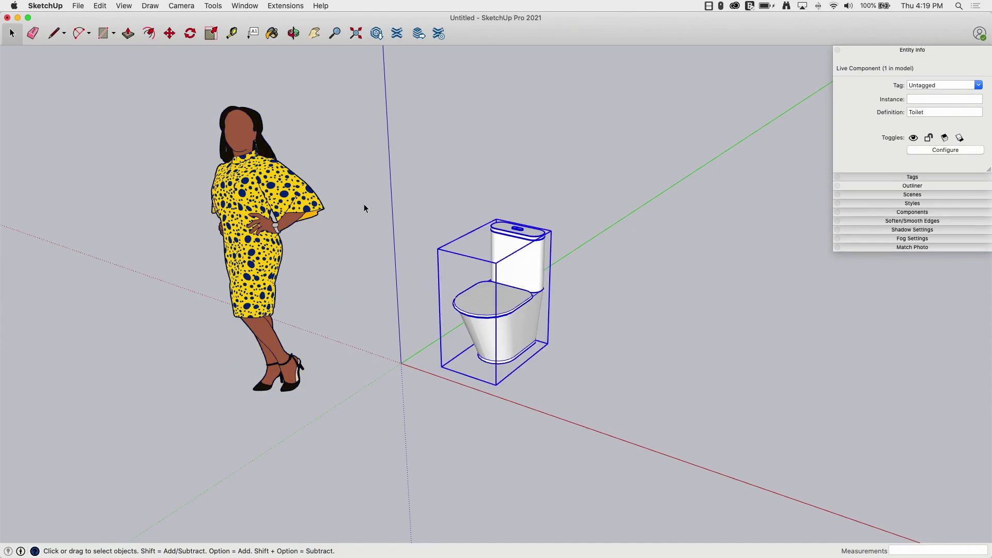
{"action": "scroll", "coordinate": [361, 388], "scroll_direction": "down", "scroll_amount": 1}
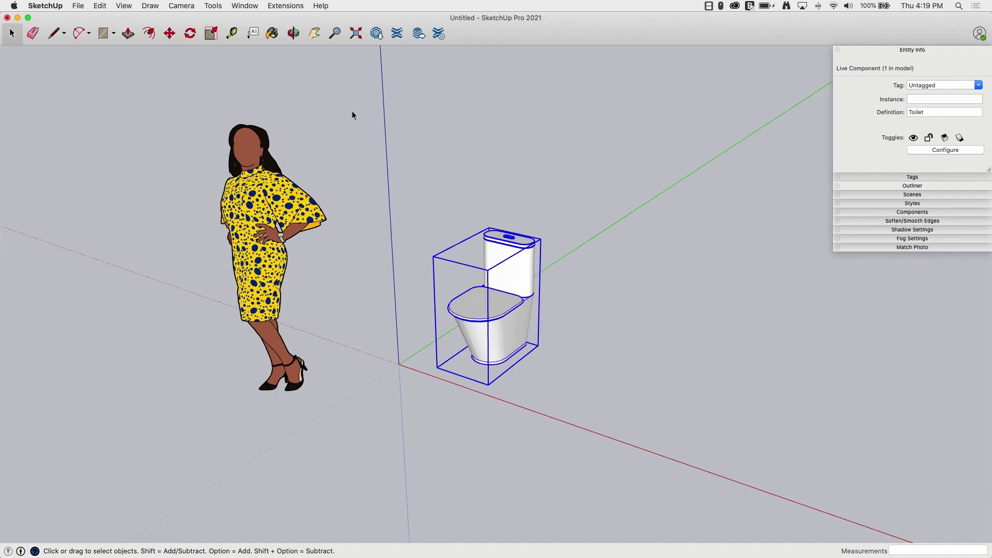
- Scale the 2D person figure down by dragging a corner grip inward
{"action": "left_click", "coordinate": [212, 34]}
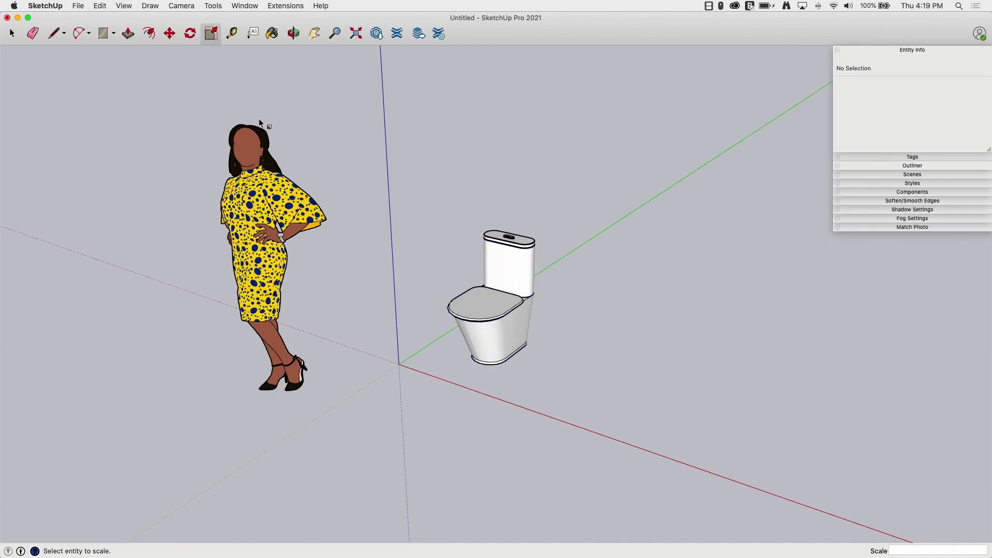
{"action": "left_click", "coordinate": [262, 211]}
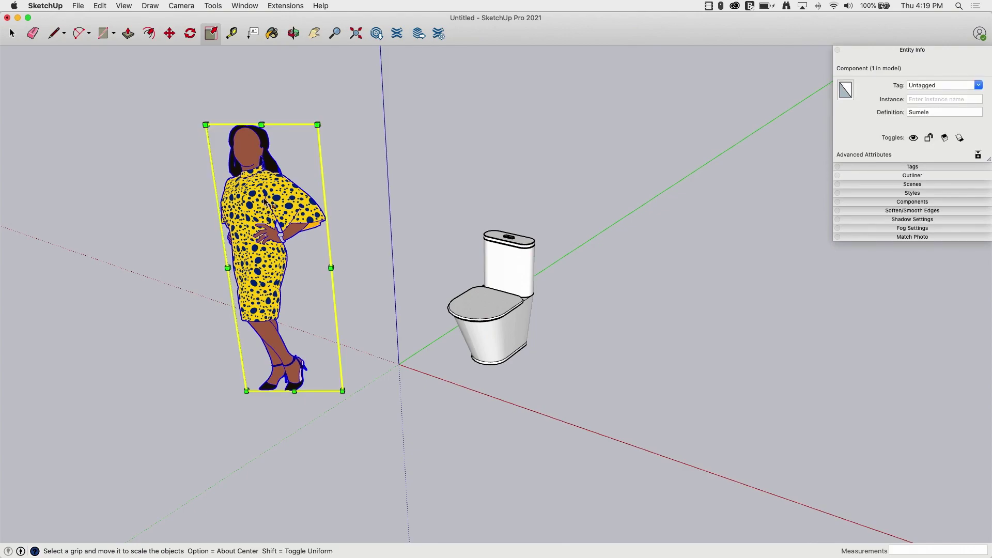
{"action": "left_click_drag", "start_coordinate": [318, 124], "coordinate": [307, 169]}
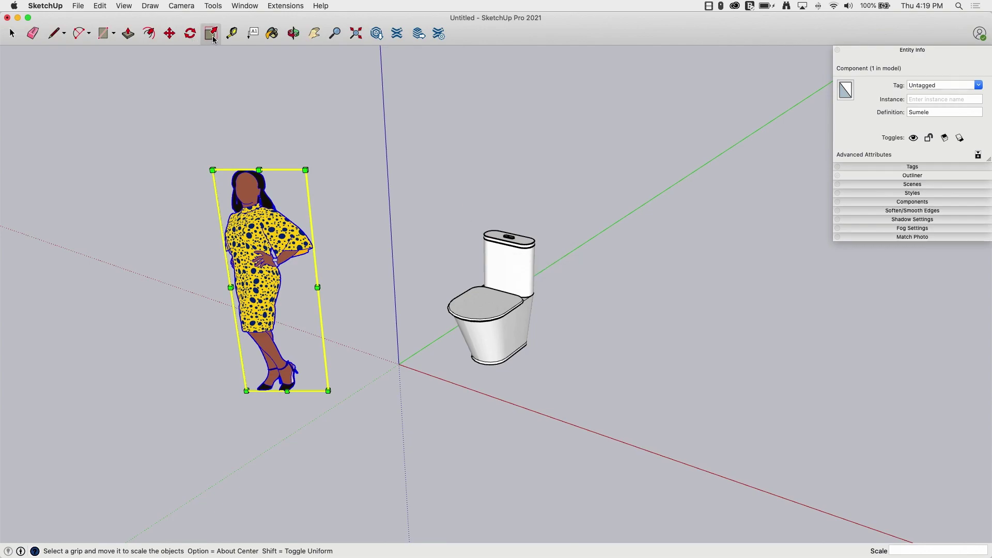
{"action": "key", "text": "space"}
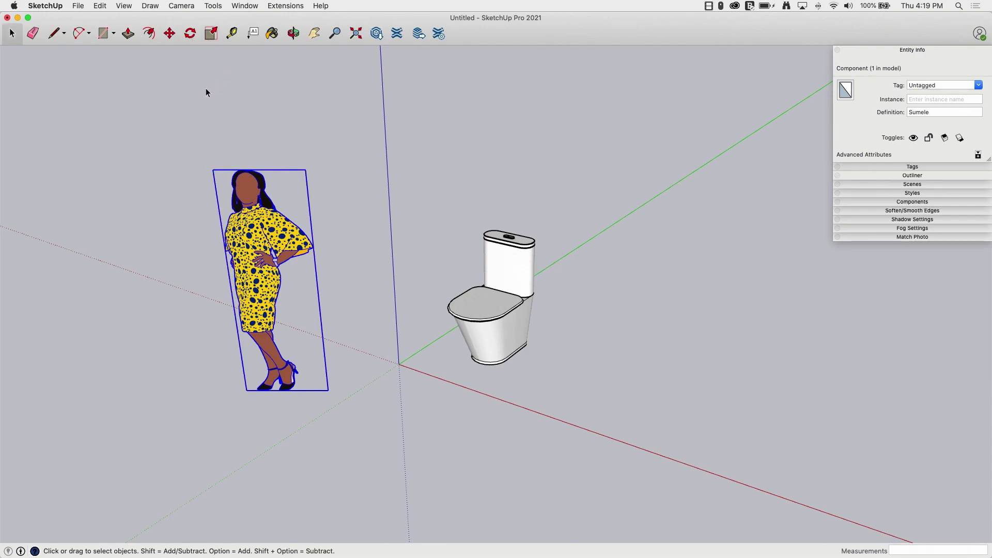
{"action": "left_click", "coordinate": [206, 87]}
- Select the toilet and try the Scale tool on it
{"action": "left_click", "coordinate": [210, 38]}
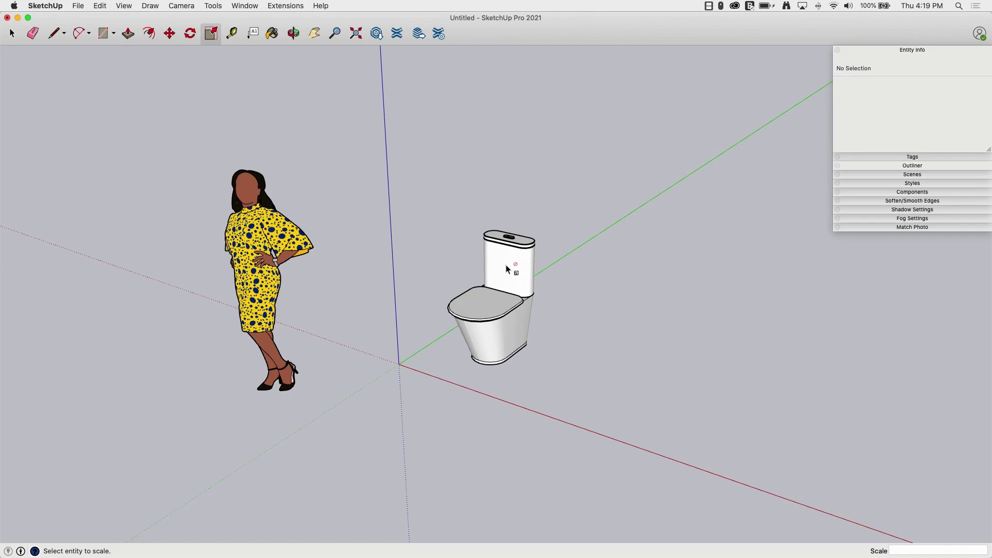
{"action": "left_click", "coordinate": [12, 33]}
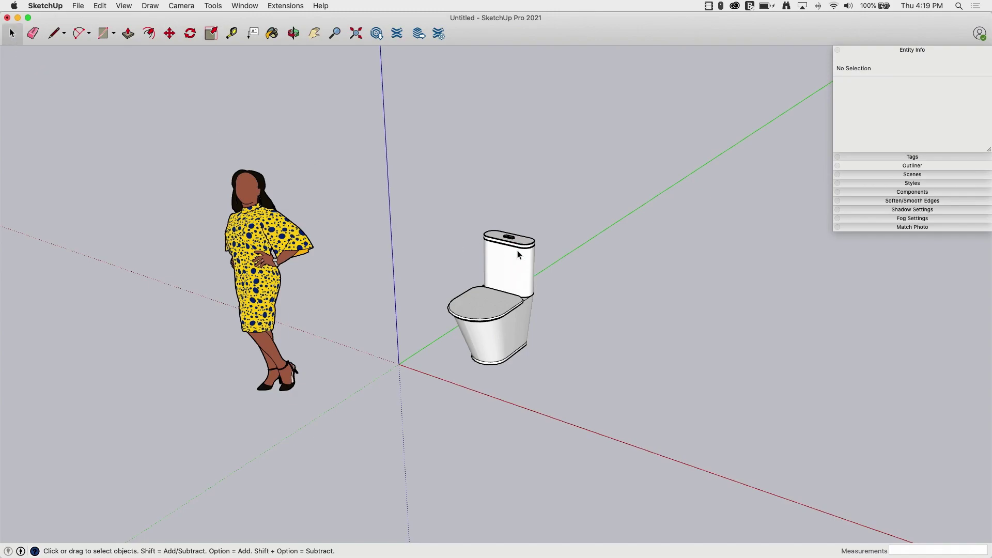
{"action": "left_click", "coordinate": [519, 253]}
{"action": "left_click", "coordinate": [211, 33]}
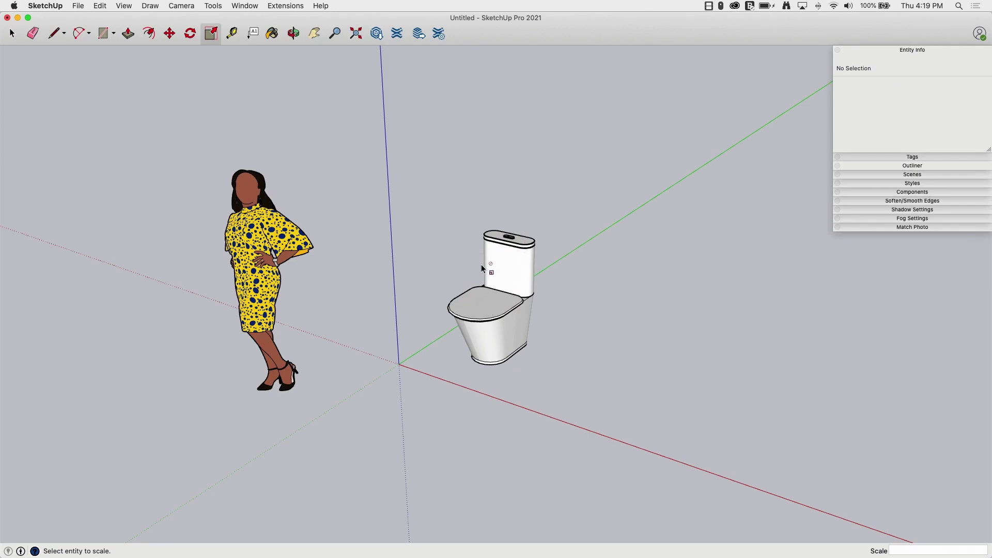
- Open the toilet's live component configuration, keeping cistern 800 and seat 380, and close it
{"action": "middle_click_drag", "start_coordinate": [411, 231], "coordinate": [403, 247]}
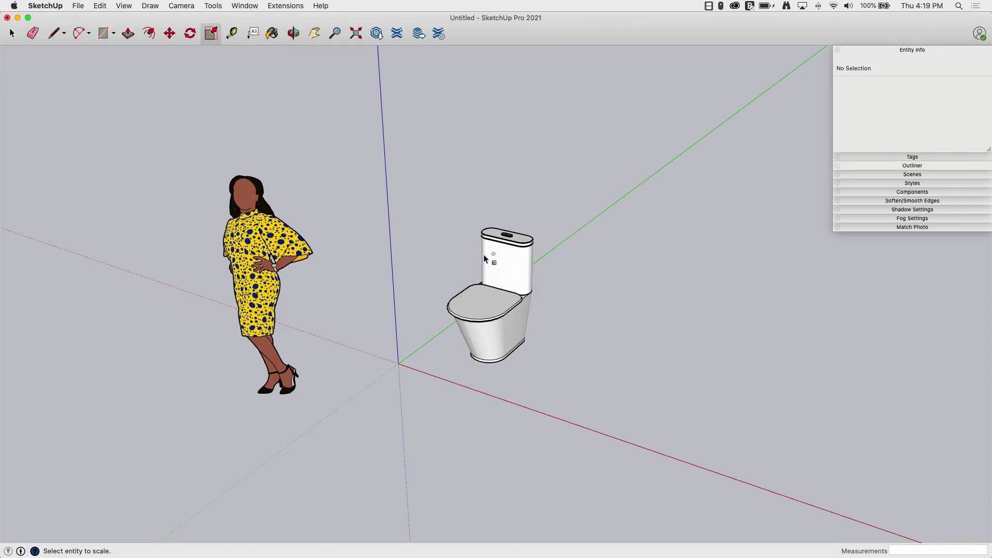
{"action": "left_click", "coordinate": [12, 34]}
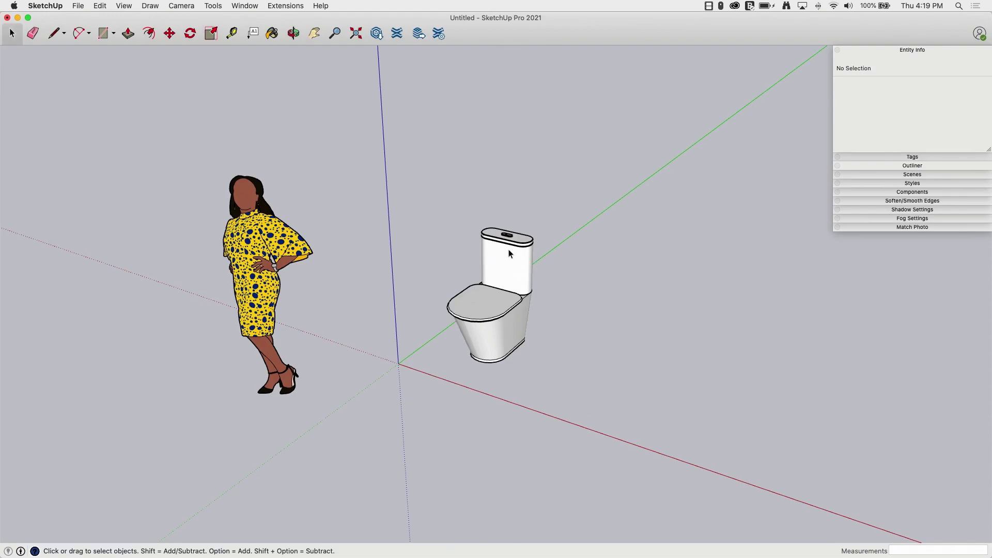
{"action": "left_click", "coordinate": [507, 247]}
{"action": "right_click", "coordinate": [503, 259]}
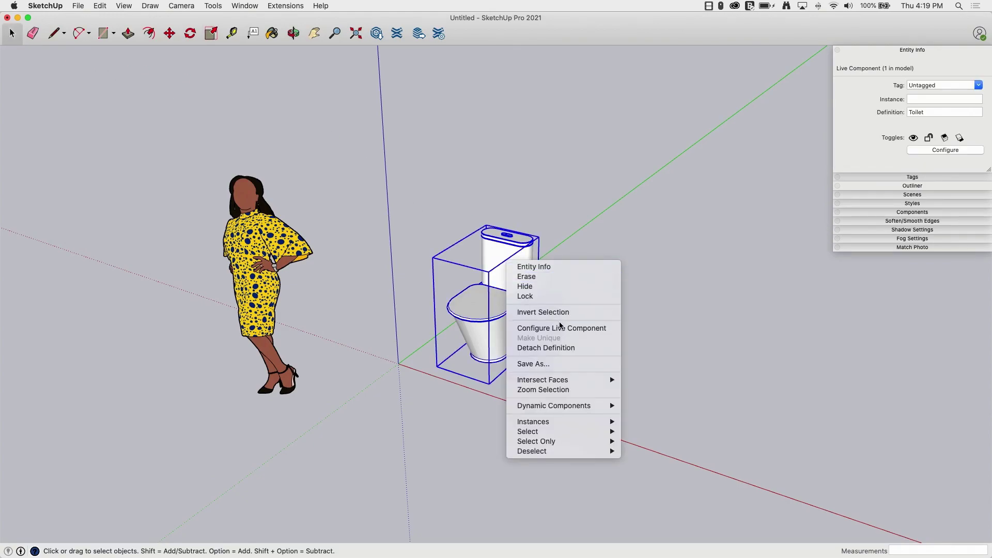
{"action": "left_click", "coordinate": [561, 329]}
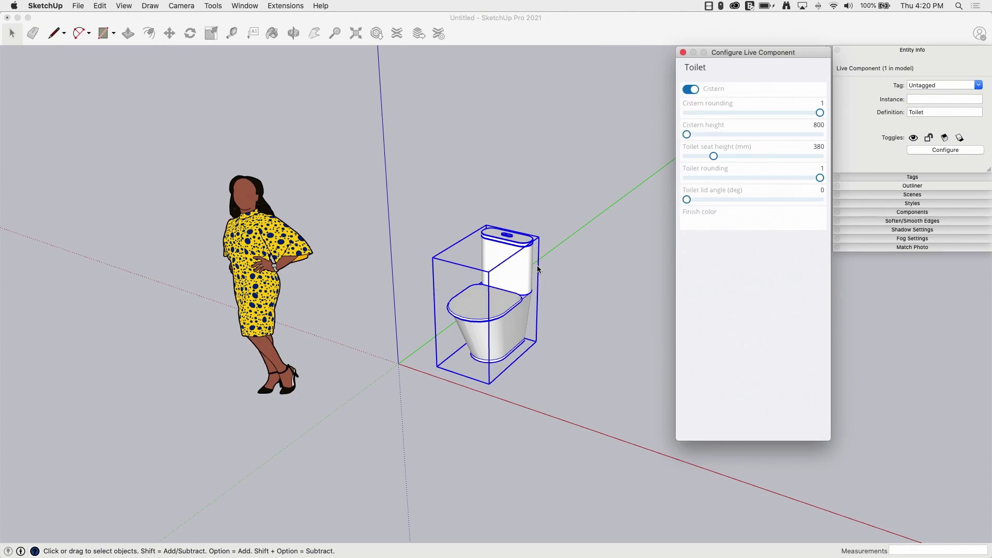
{"action": "left_click", "coordinate": [683, 52]}
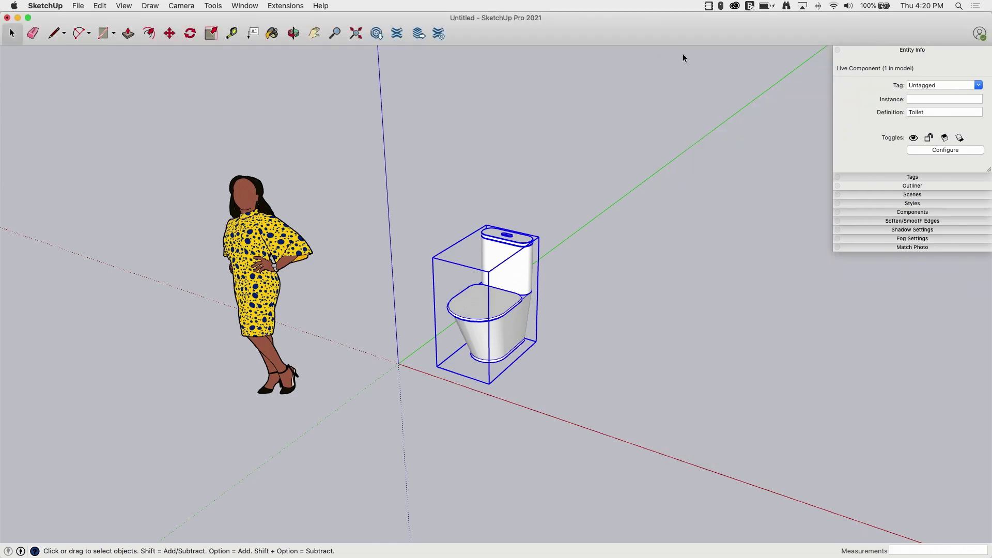
{"action": "right_click", "coordinate": [489, 309]}
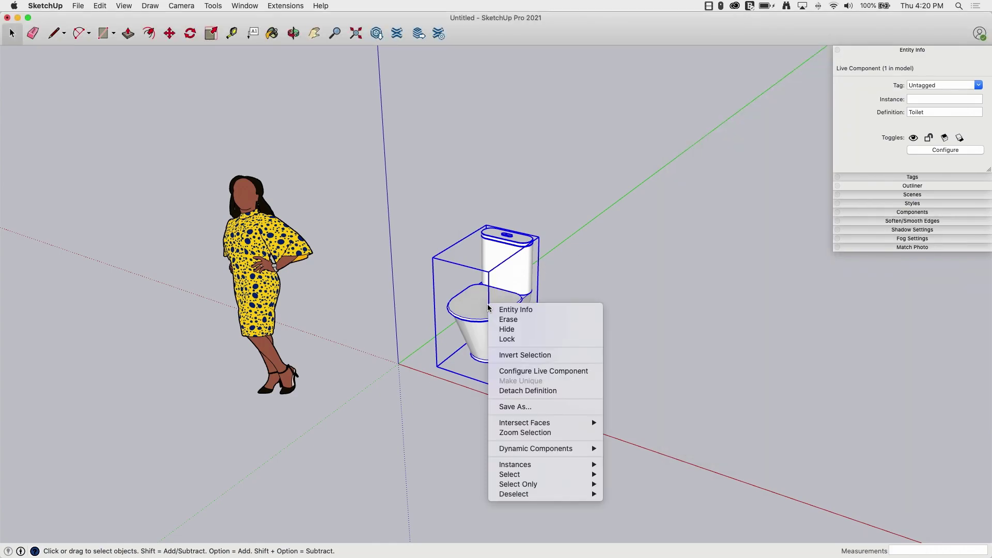
{"action": "left_click", "coordinate": [485, 288]}
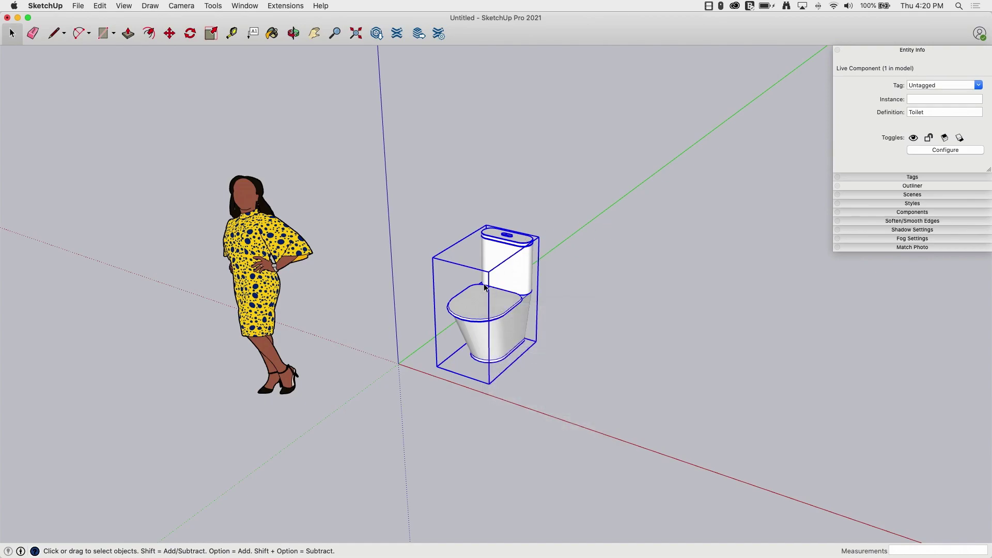
- Draw a short 6 1/2-inch line beside the toilet's base
{"action": "key", "text": "l"}
{"action": "left_click", "coordinate": [532, 368]}
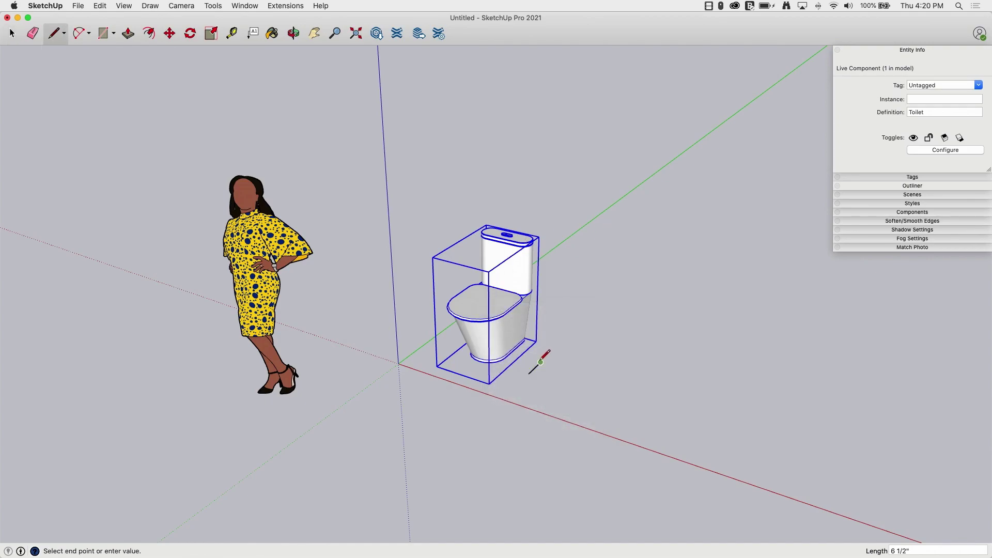
{"action": "left_click", "coordinate": [541, 361]}
{"action": "key", "text": "space"}
- Group the toilet with the line and scale the group up to about 1.29
{"action": "left_click_drag", "start_coordinate": [389, 204], "coordinate": [632, 457]}
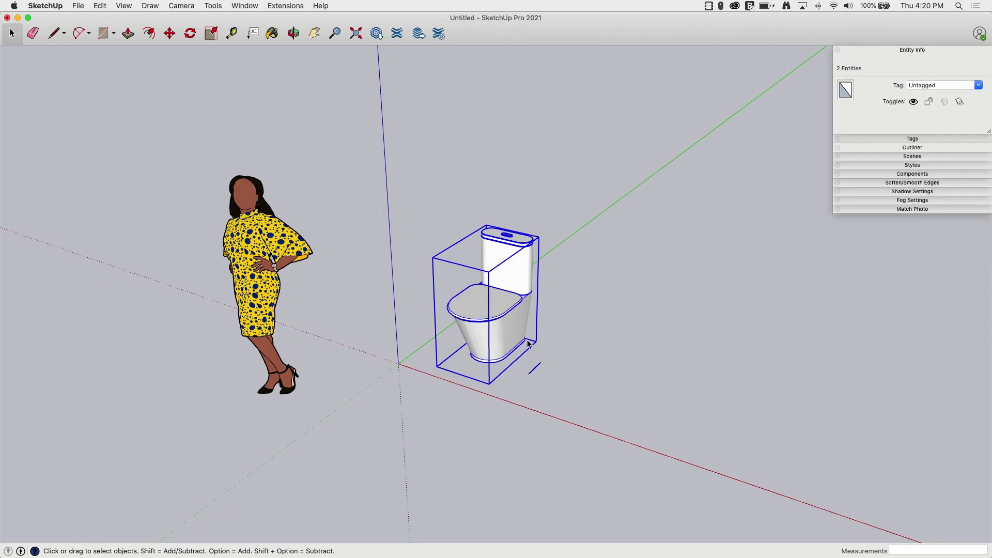
{"action": "right_click", "coordinate": [508, 318]}
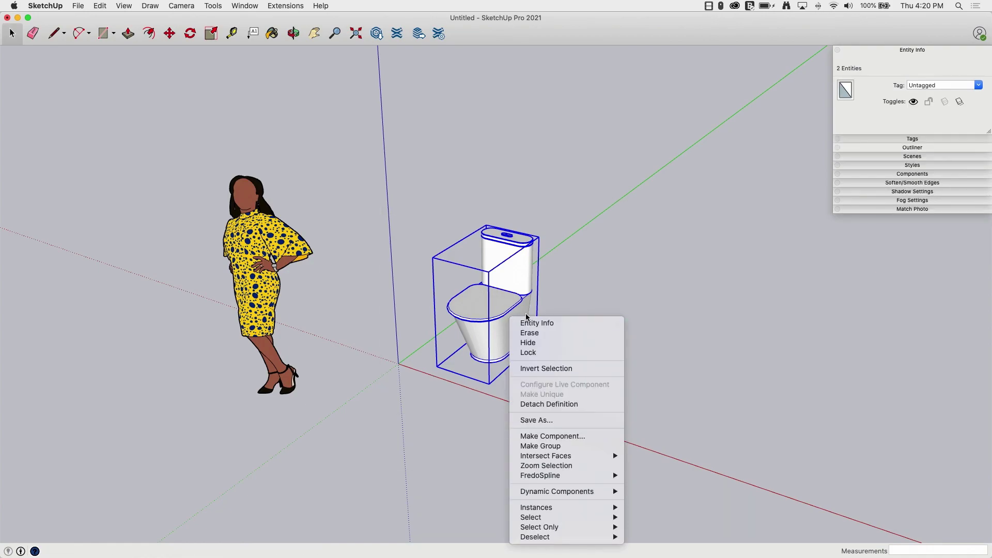
{"action": "left_click", "coordinate": [579, 445]}
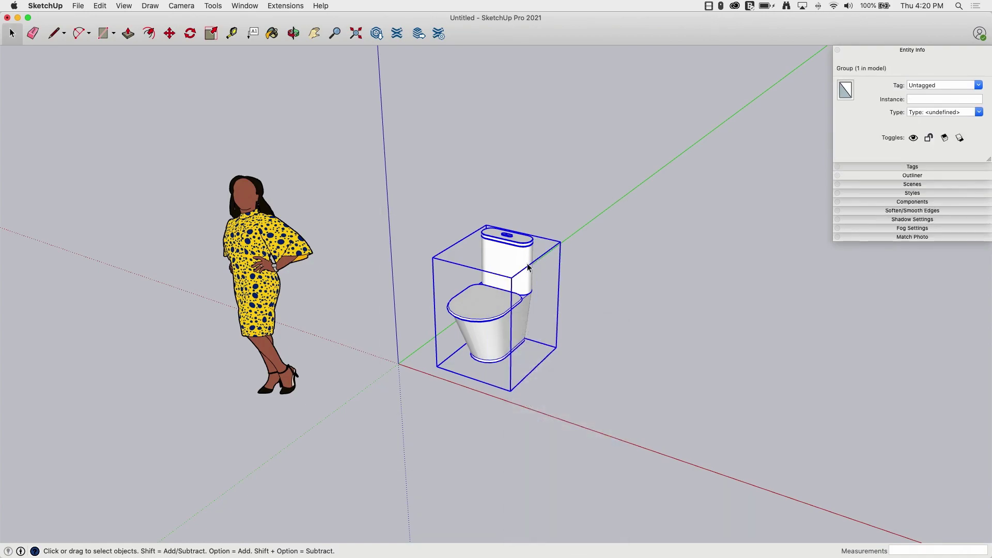
{"action": "left_click", "coordinate": [211, 33]}
{"action": "left_click_drag", "start_coordinate": [561, 242], "coordinate": [627, 175]}
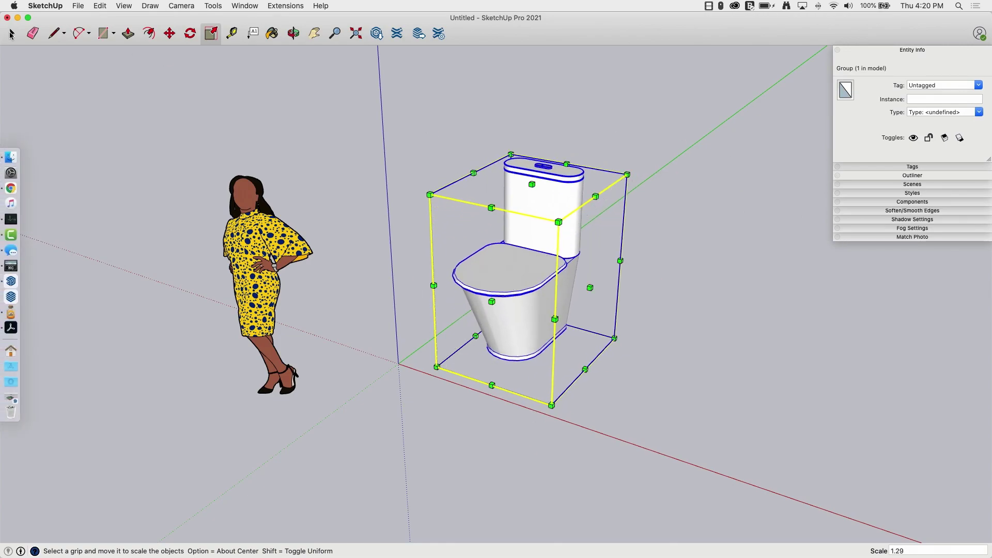
- Inside the group, open the Toilet's live component configuration, then exit the group
{"action": "left_click", "coordinate": [10, 33]}
{"action": "double_click", "coordinate": [528, 293]}
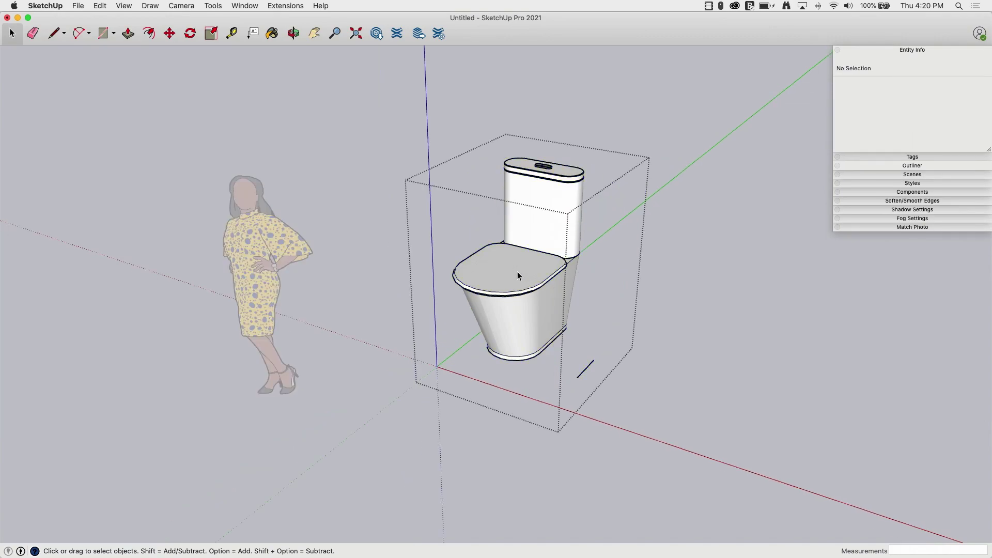
{"action": "left_click", "coordinate": [517, 272]}
{"action": "right_click", "coordinate": [512, 270]}
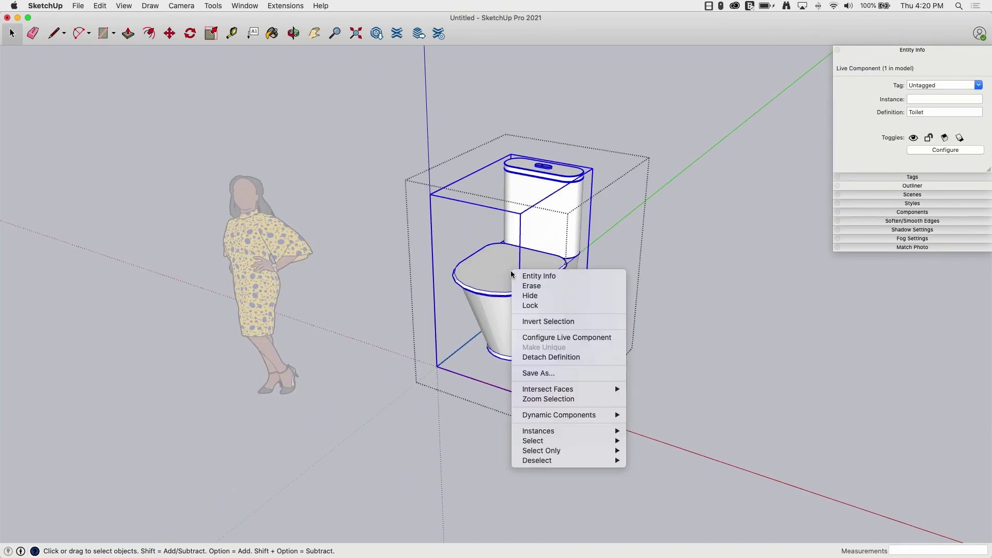
{"action": "left_click", "coordinate": [564, 342]}
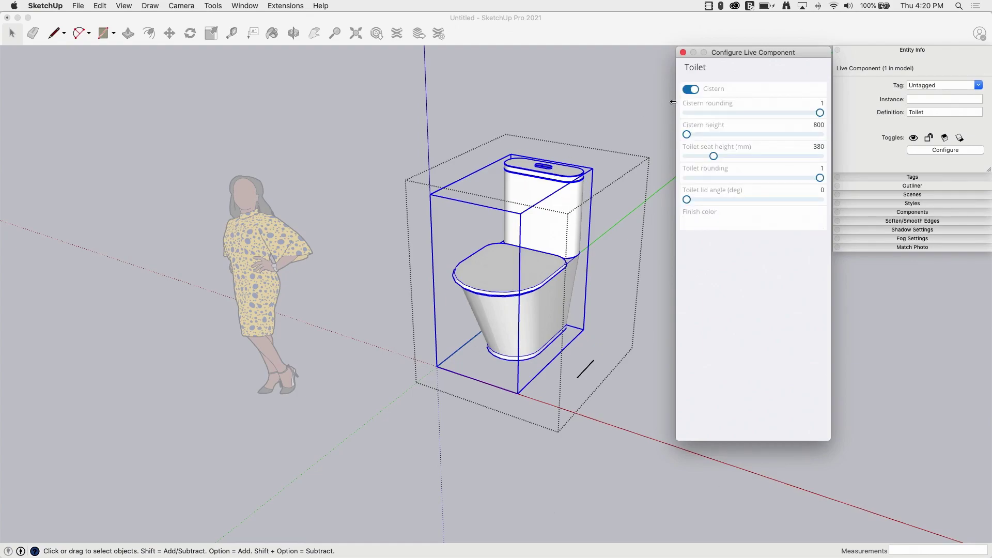
{"action": "left_click", "coordinate": [368, 217]}
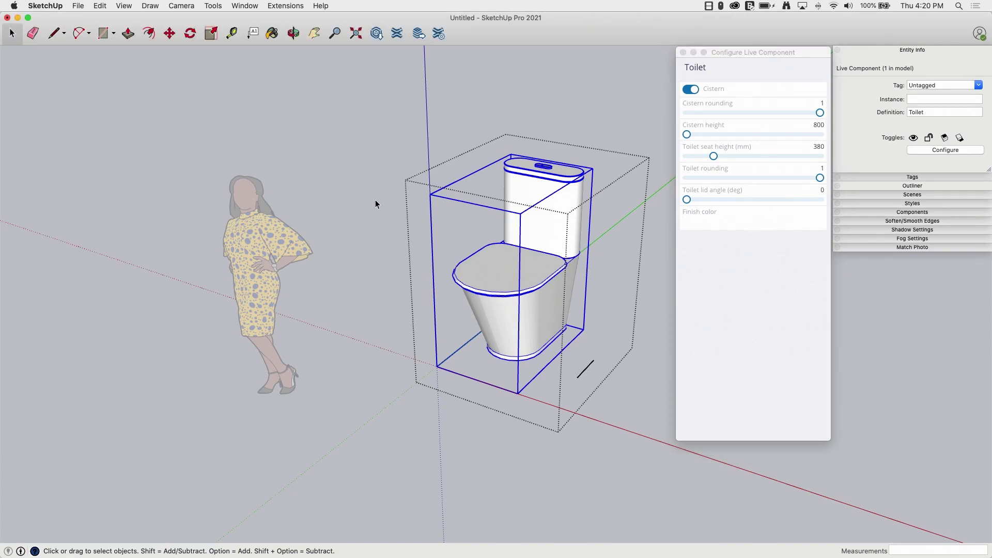
{"action": "left_click", "coordinate": [396, 168]}
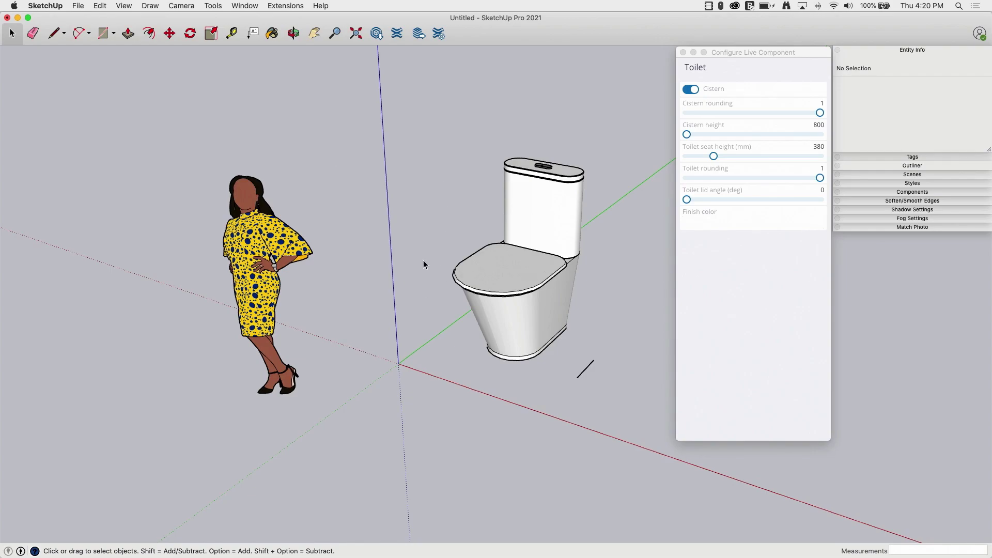
{"action": "double_click", "coordinate": [544, 320]}
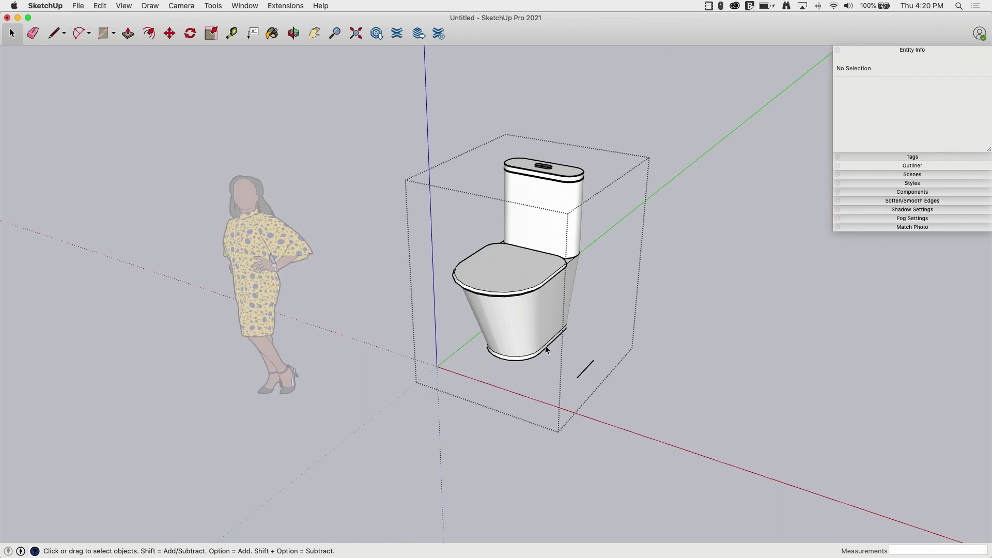
{"action": "left_click", "coordinate": [580, 376]}
- Undo the scaling so the toilet group returns to its original size
{"action": "key", "text": "super+z"}
{"action": "key", "text": "super+shift+z"}
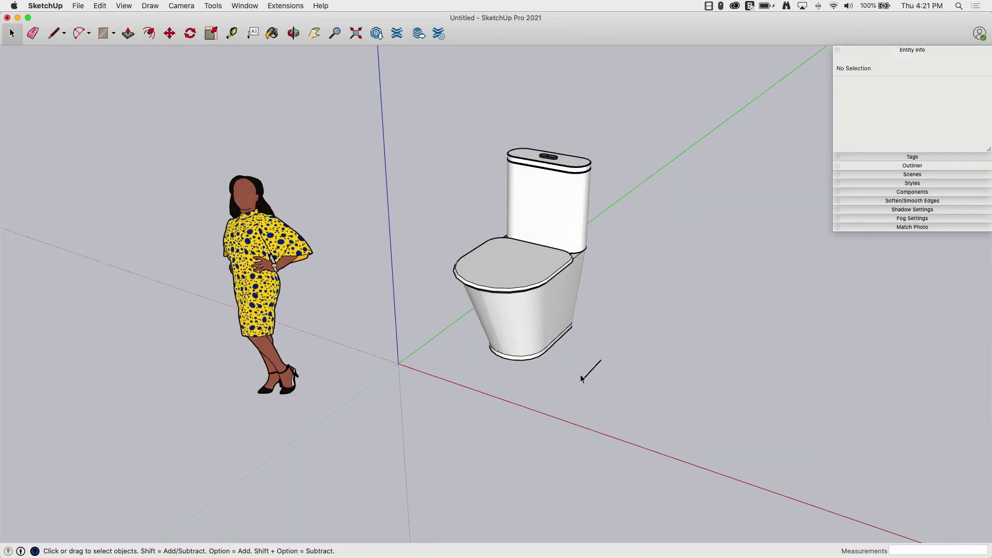
{"action": "key", "text": "super+z"}
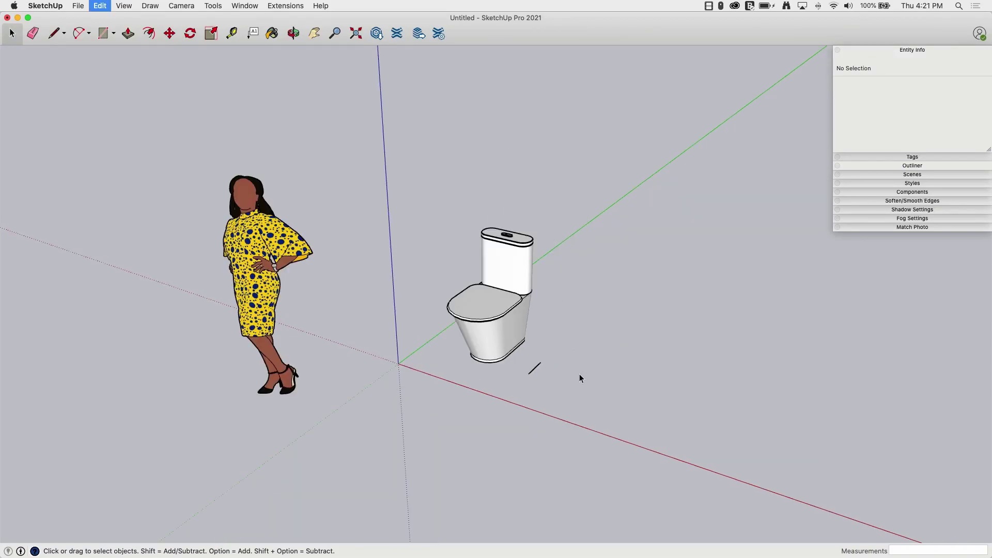
- Copy the toilet 2' 1/8" to the right along the red axis
{"action": "left_click", "coordinate": [535, 371]}
{"action": "left_click", "coordinate": [537, 323]}
{"action": "left_click", "coordinate": [476, 297]}
{"action": "key", "text": "m"}
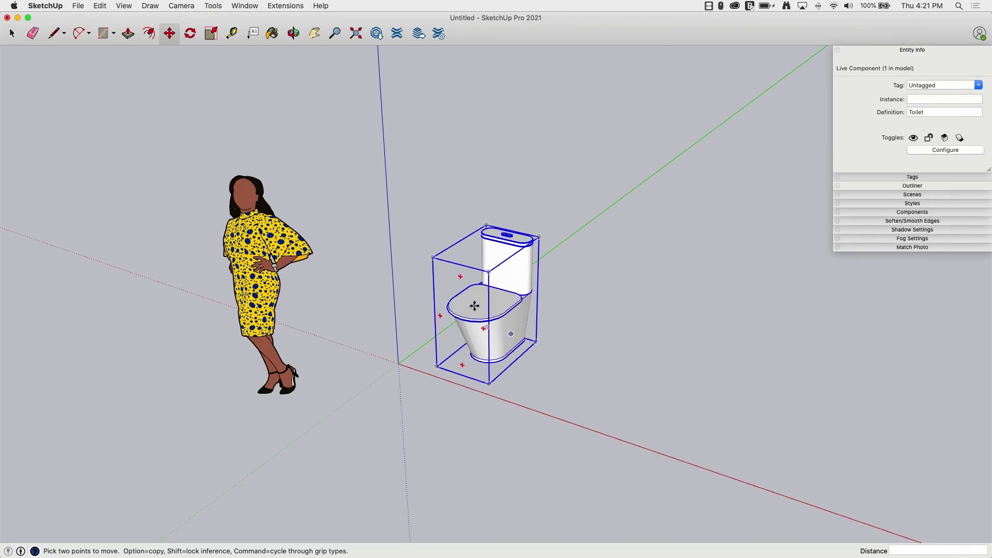
{"action": "left_click", "coordinate": [475, 306]}
{"action": "key", "text": "alt"}
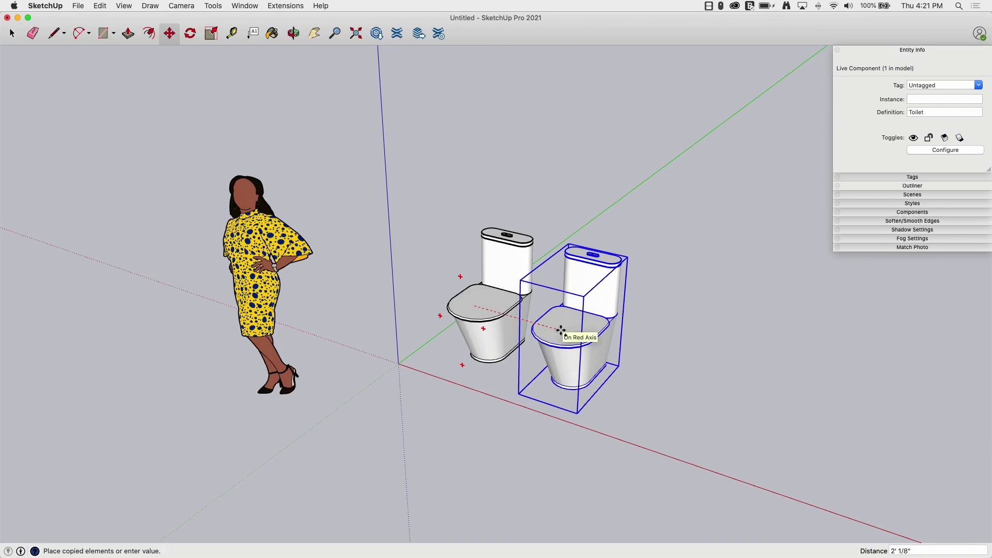
{"action": "left_click", "coordinate": [565, 331]}
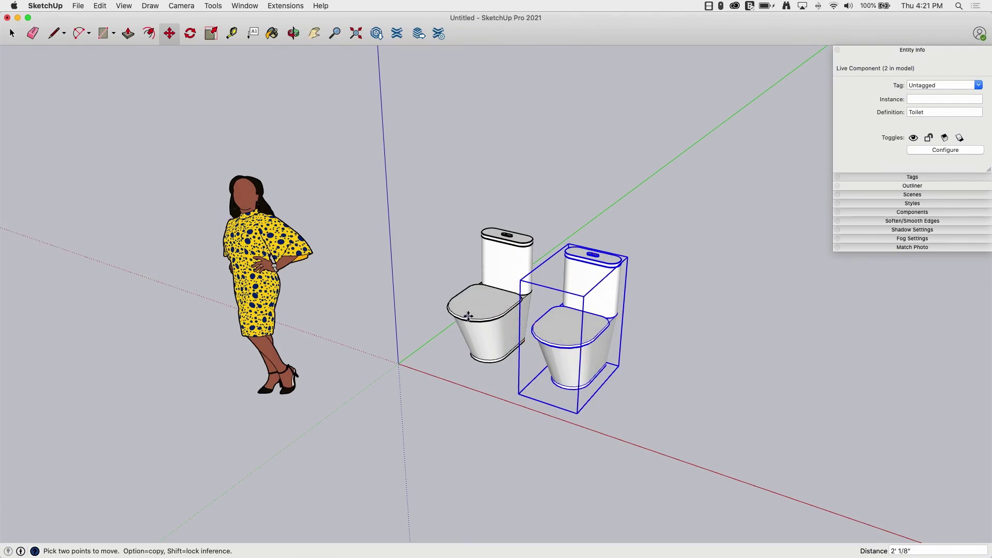
{"action": "key", "text": "space"}
- Select the left toilet, the figure and the right toilet in turn to compare them
{"action": "left_click", "coordinate": [519, 200]}
{"action": "left_click", "coordinate": [529, 239]}
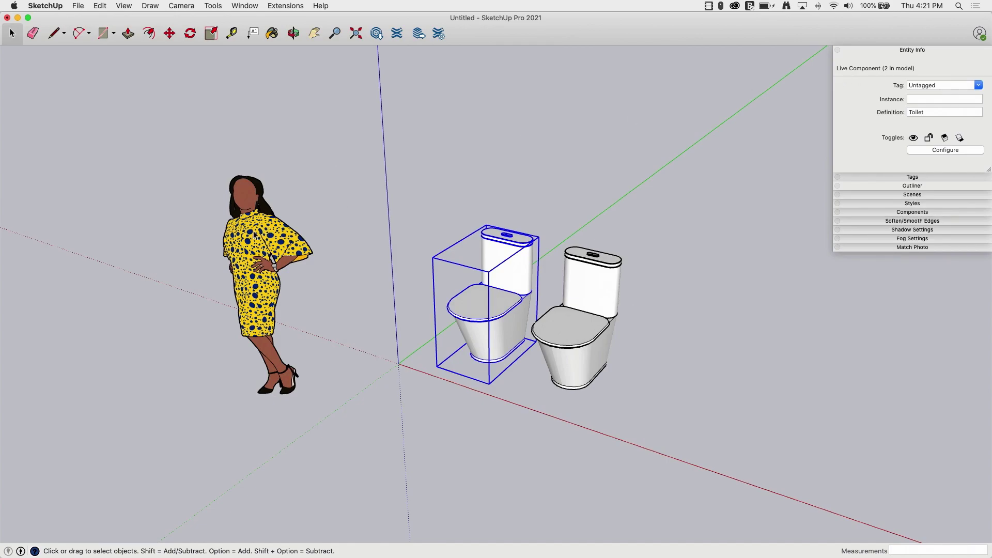
{"action": "left_click", "coordinate": [254, 235]}
{"action": "left_click", "coordinate": [539, 185]}
{"action": "left_click", "coordinate": [519, 252]}
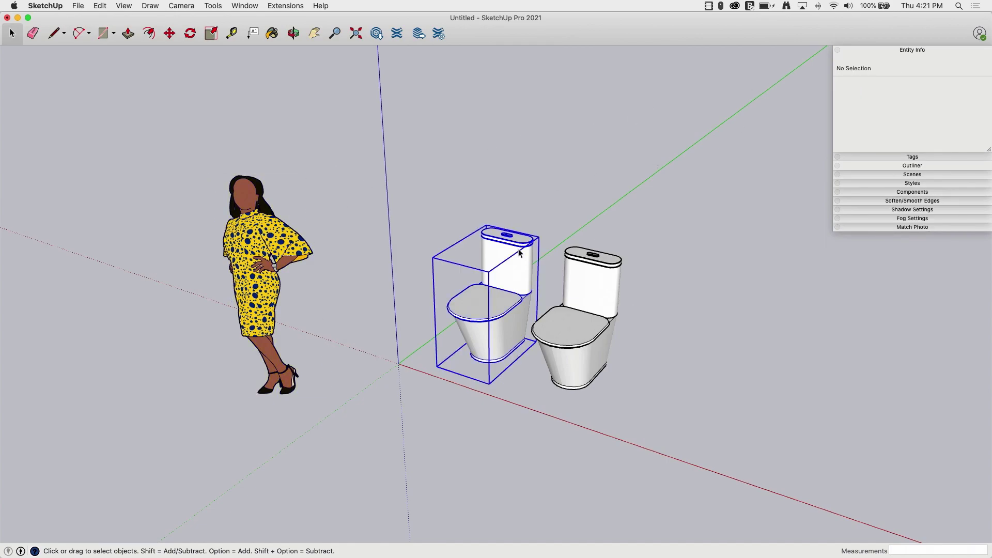
{"action": "left_click", "coordinate": [594, 282]}
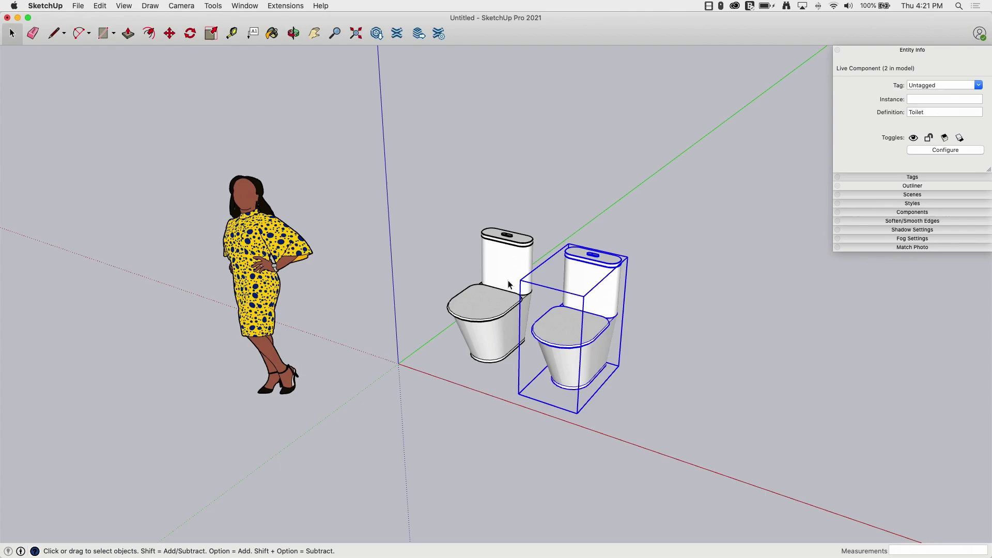
{"action": "left_click", "coordinate": [496, 261]}
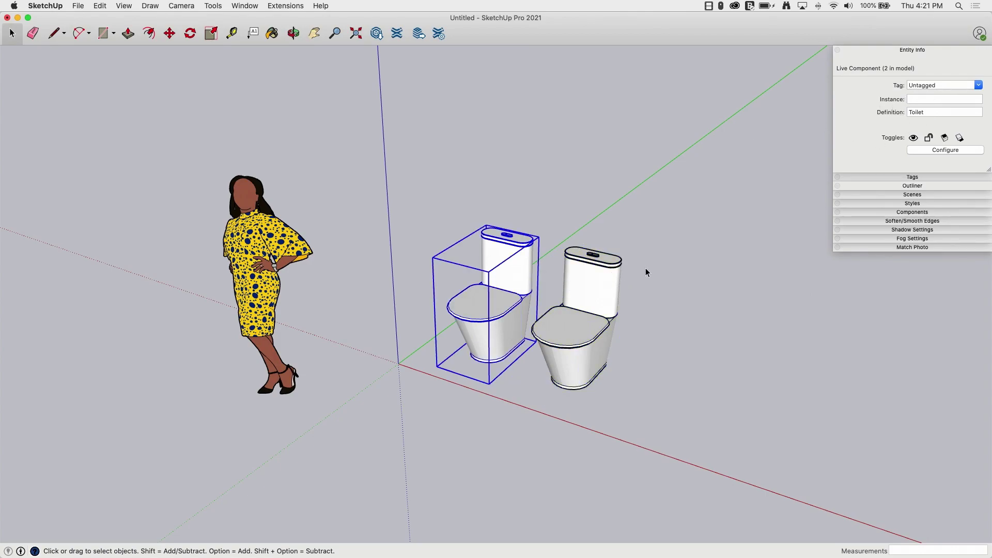
{"action": "left_click", "coordinate": [583, 287]}
{"action": "left_click", "coordinate": [485, 262]}
- Set the Toilet live component's Cistern height to 1090, raising both cisterns onto pipes
{"action": "right_click", "coordinate": [507, 263]}
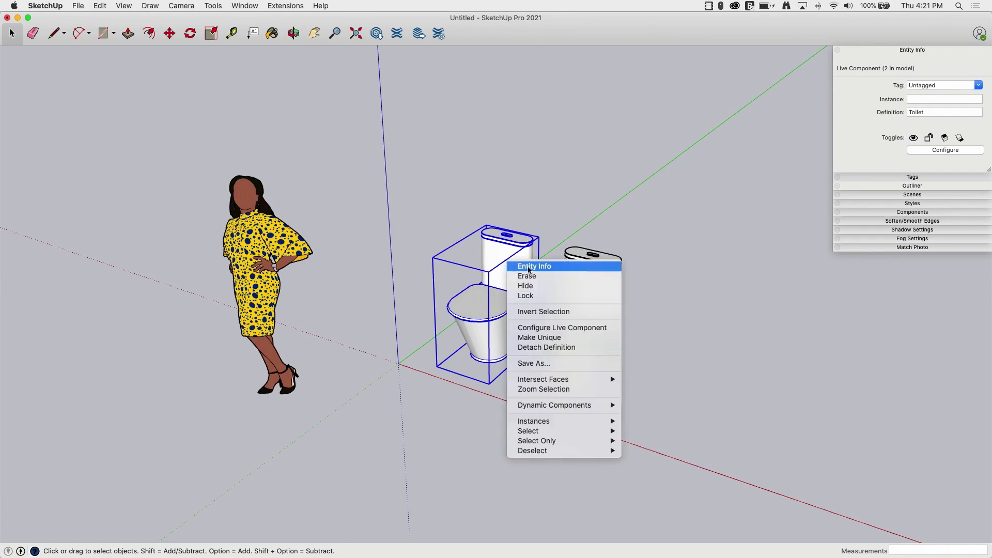
{"action": "left_click", "coordinate": [559, 326]}
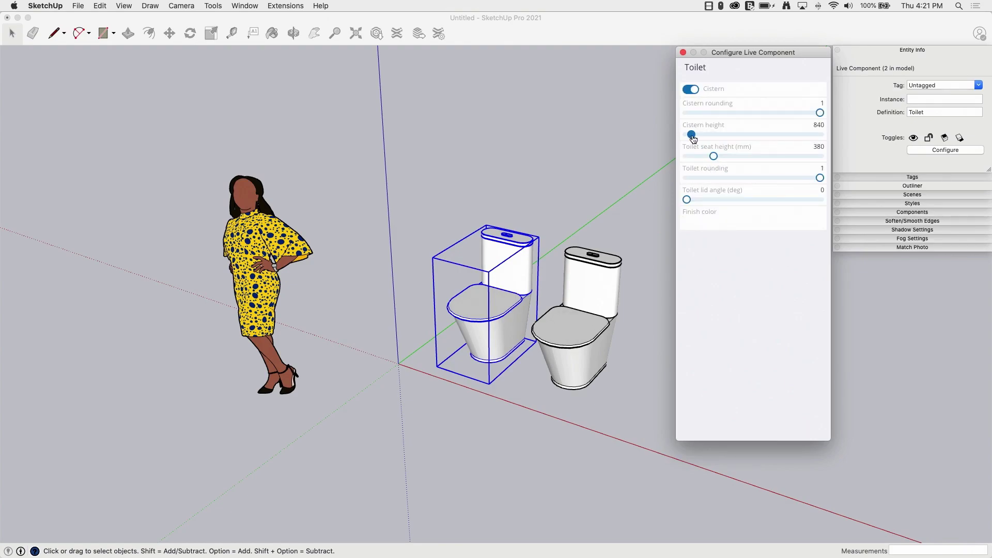
{"action": "left_click_drag", "start_coordinate": [688, 135], "coordinate": [719, 135]}
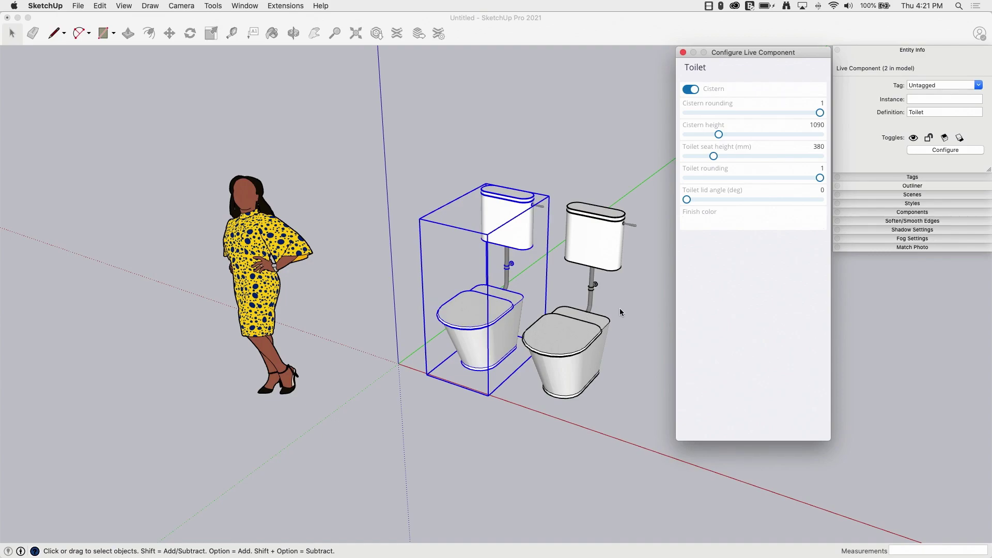
{"action": "left_click", "coordinate": [598, 127]}
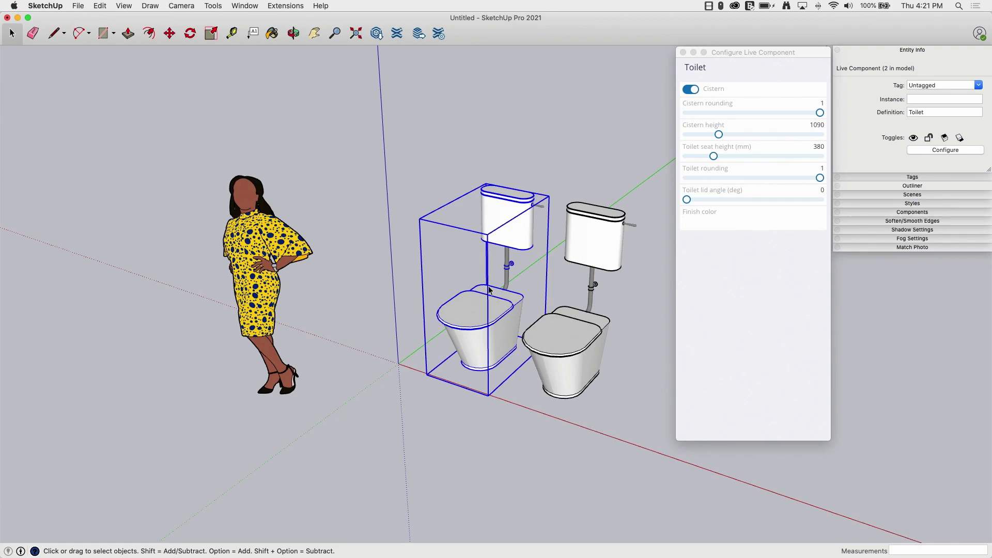
- Make the right toilet unique as its own Toilet#2 definition
{"action": "right_click", "coordinate": [584, 238]}
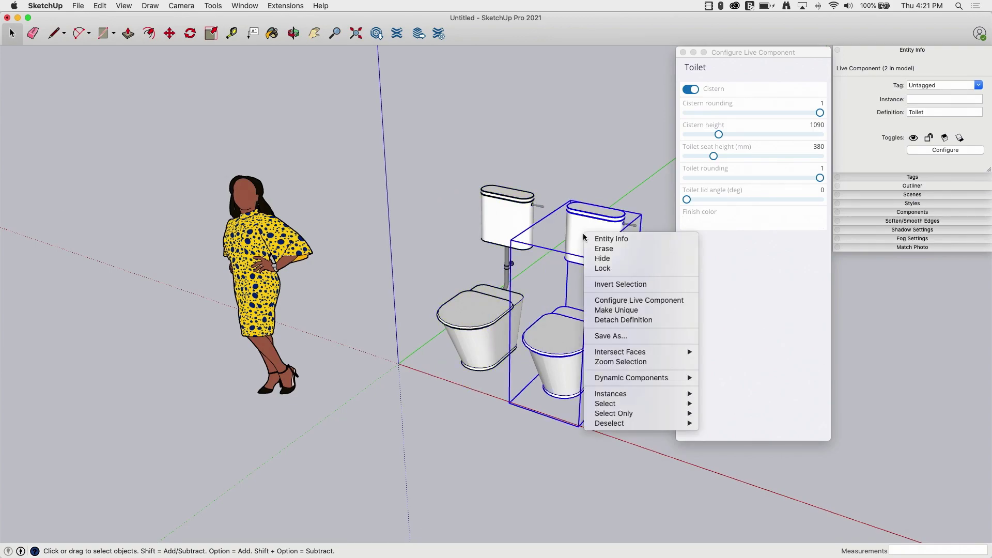
{"action": "left_click", "coordinate": [626, 312]}
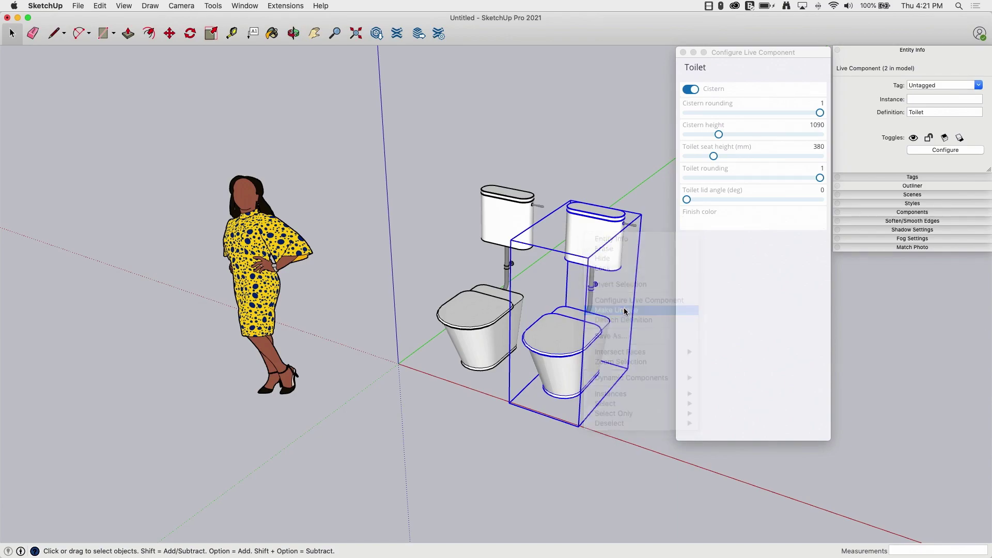
{"action": "left_click", "coordinate": [557, 169]}
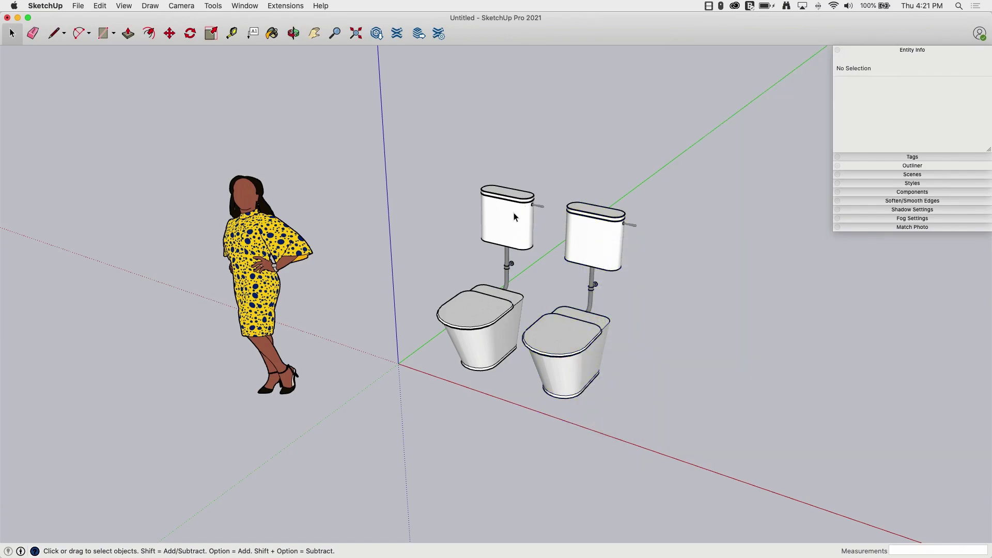
{"action": "left_click", "coordinate": [514, 215]}
{"action": "left_click", "coordinate": [586, 234]}
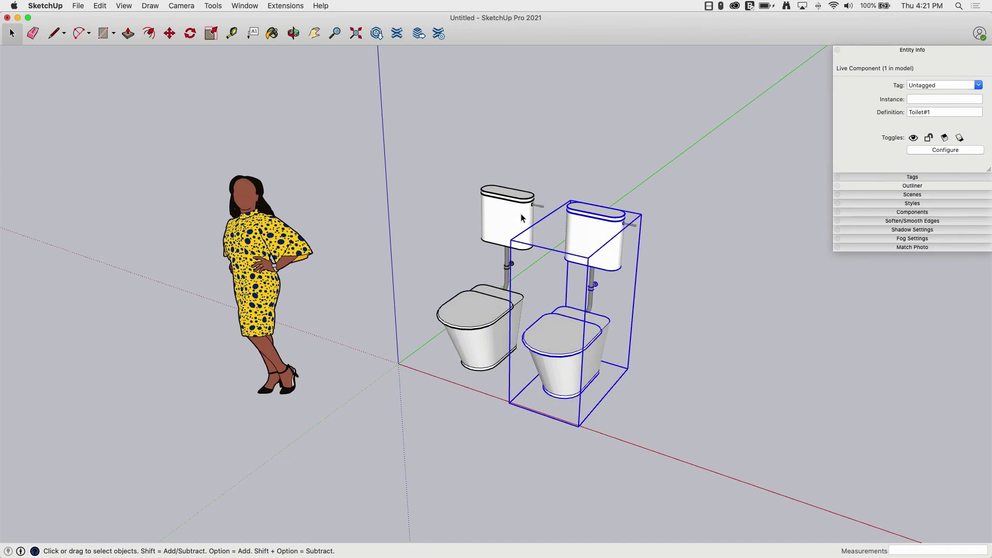
{"action": "left_click", "coordinate": [521, 218]}
{"action": "left_click", "coordinate": [574, 255]}
- Lower Toilet#2's Cistern height to 800 for a close-coupled toilet
{"action": "right_click", "coordinate": [597, 236]}
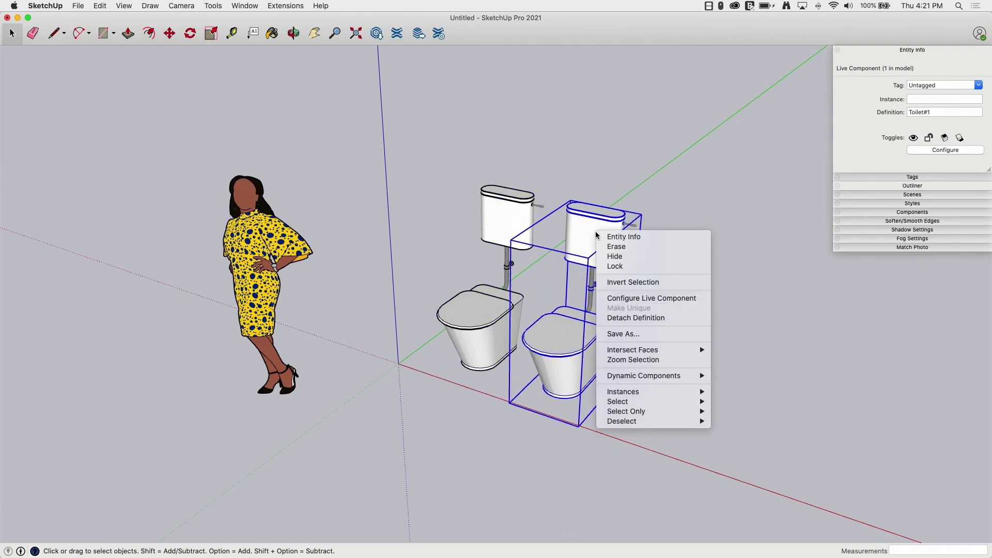
{"action": "left_click", "coordinate": [615, 299]}
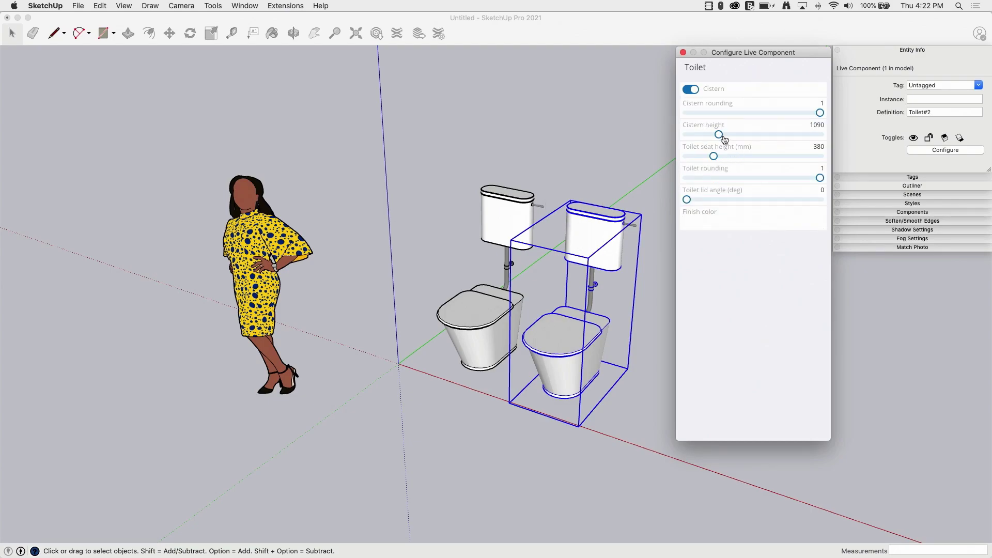
{"action": "left_click", "coordinate": [717, 135]}
{"action": "left_click_drag", "start_coordinate": [676, 139], "coordinate": [674, 137]}
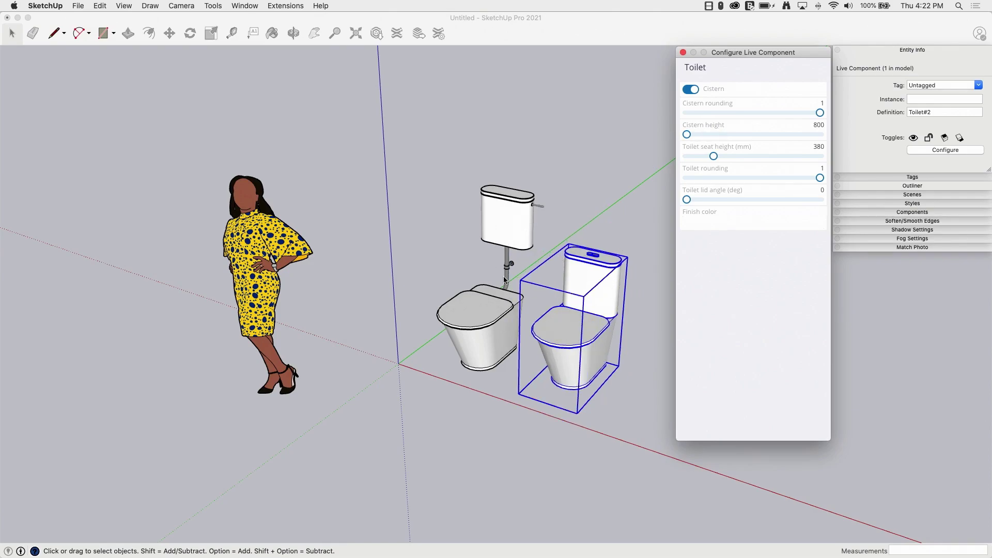
{"action": "left_click", "coordinate": [442, 174]}
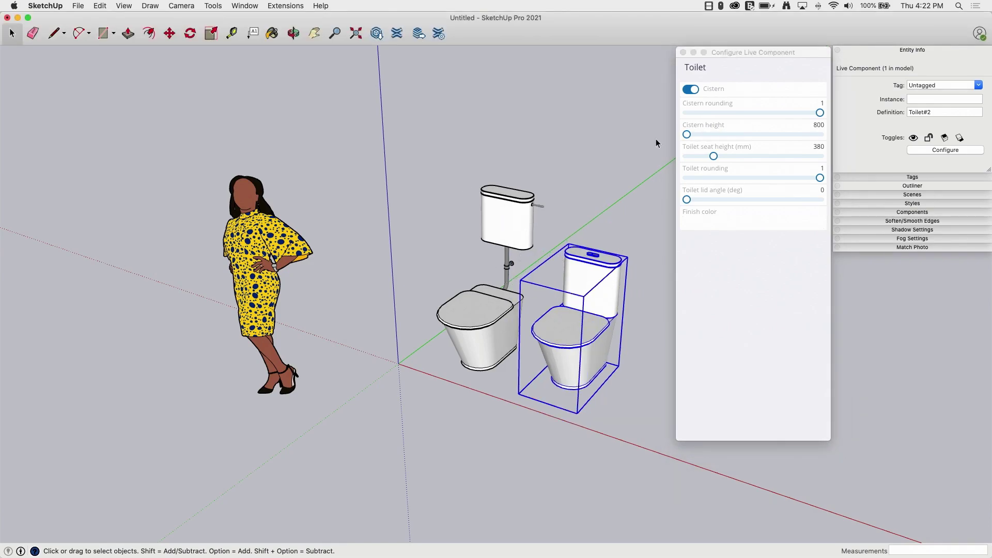
{"action": "left_click", "coordinate": [683, 52]}
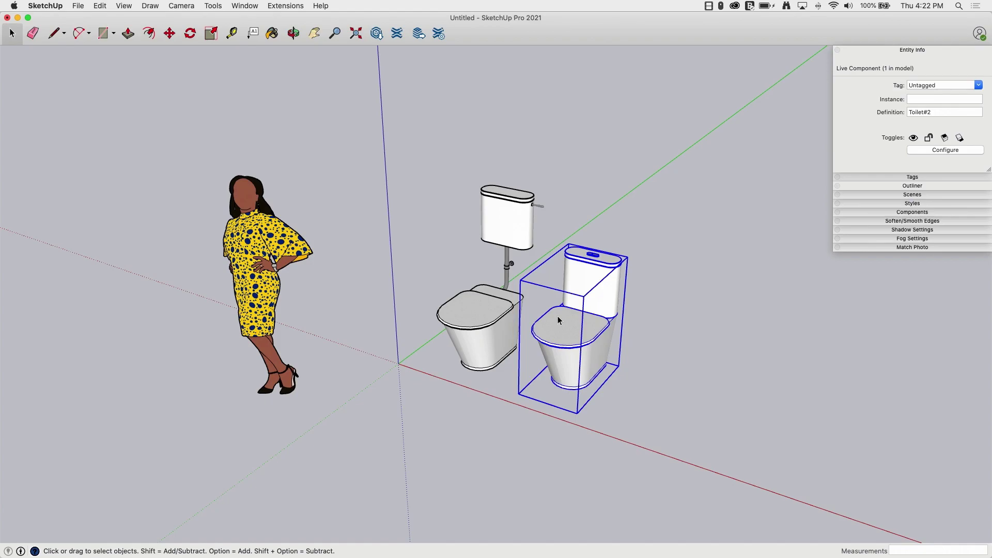
{"action": "key", "text": "o"}
{"action": "left_click_drag", "start_coordinate": [558, 320], "coordinate": [675, 299]}
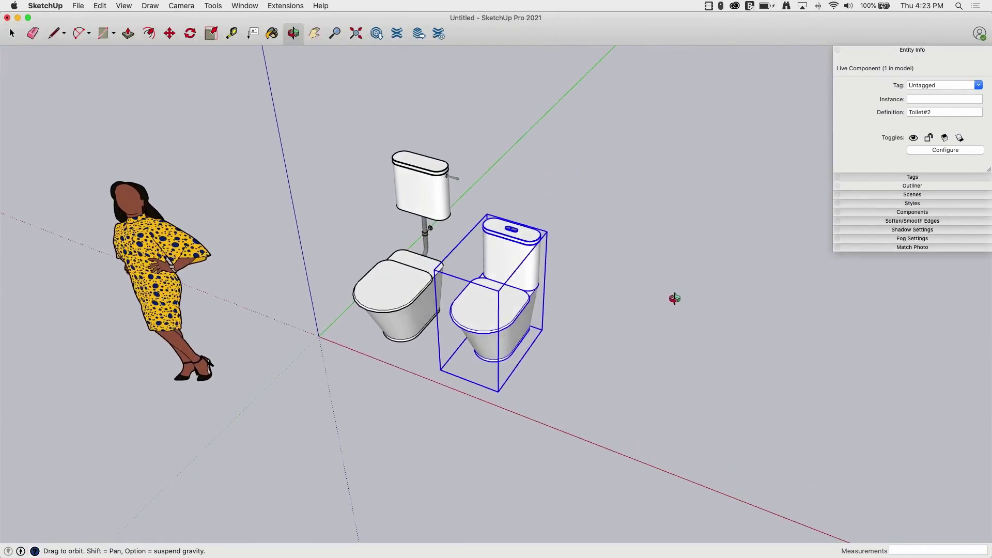
- Copy the close-coupled toilet further to the right
{"action": "key", "text": "space"}
{"action": "key", "text": "m"}
{"action": "left_click", "coordinate": [538, 344]}
{"action": "key", "text": "alt"}
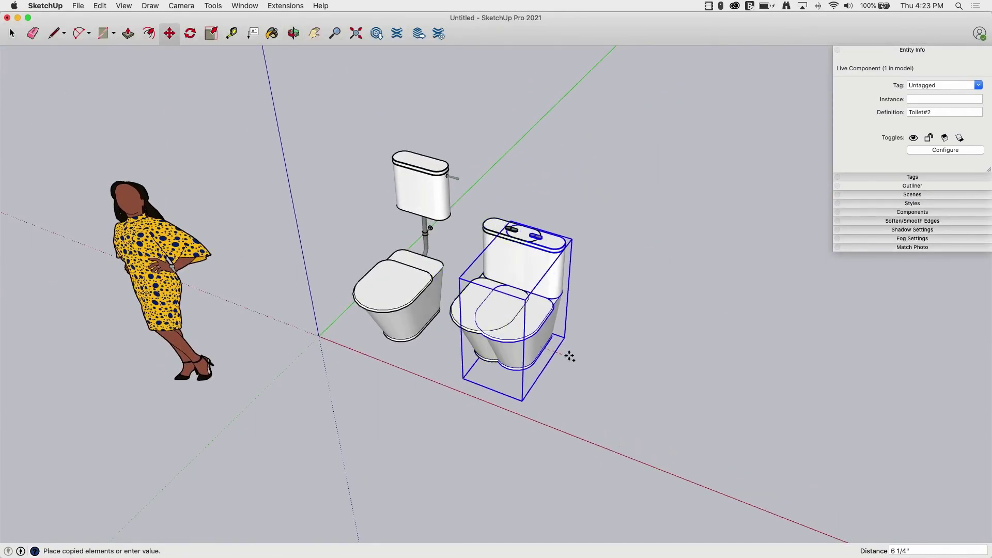
{"action": "left_click", "coordinate": [627, 376]}
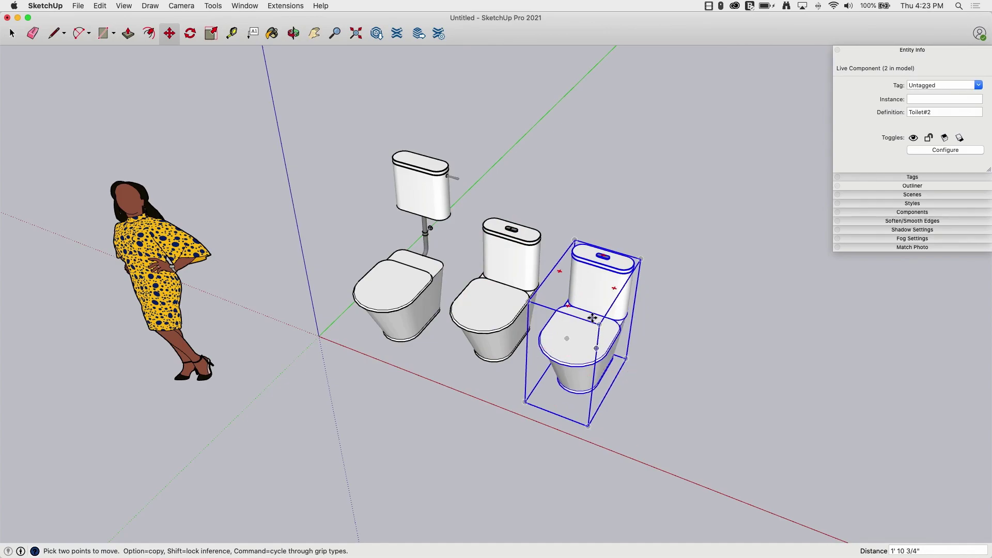
- Make the copy unique and detach its definition into a plain Toilet#1 component
{"action": "right_click", "coordinate": [590, 288]}
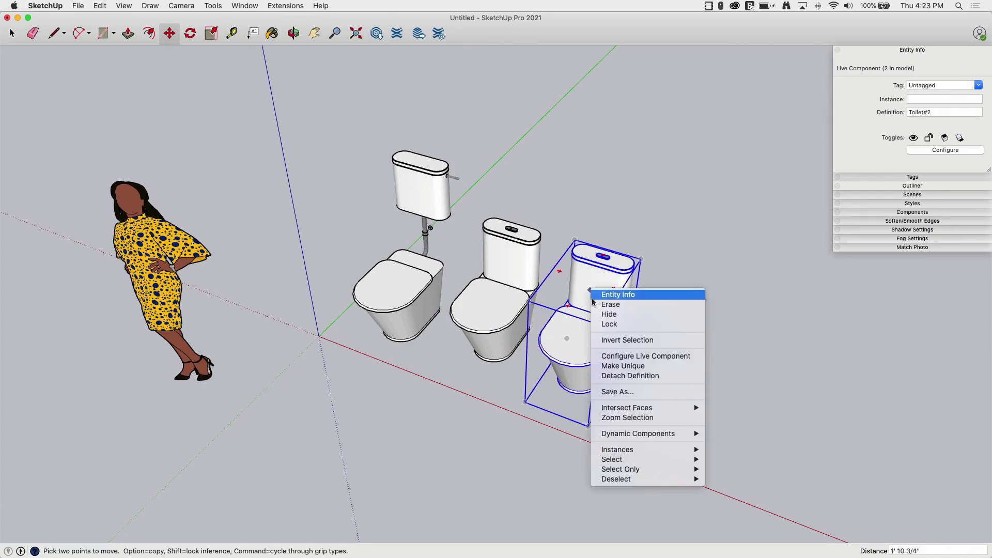
{"action": "left_click", "coordinate": [620, 367]}
{"action": "right_click", "coordinate": [588, 324]}
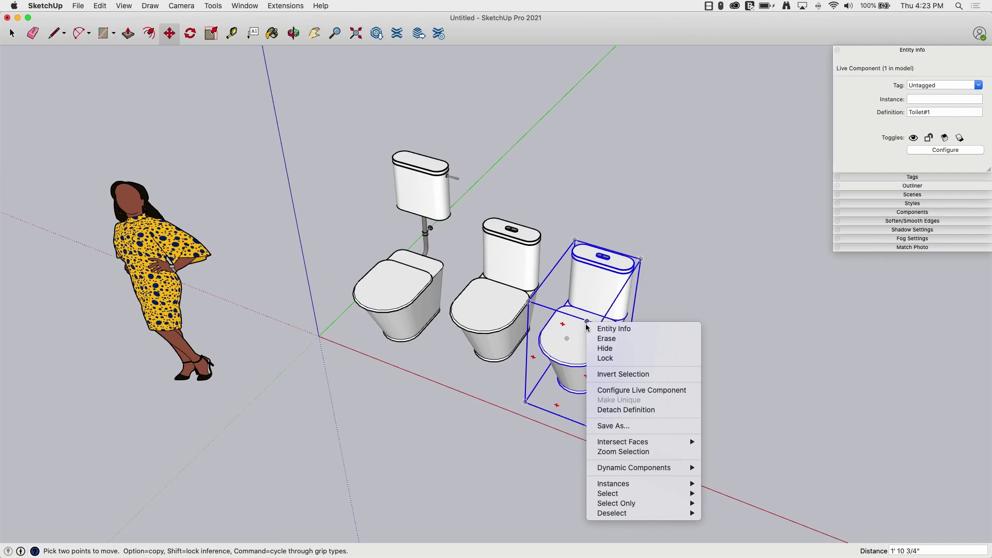
{"action": "left_click", "coordinate": [631, 411]}
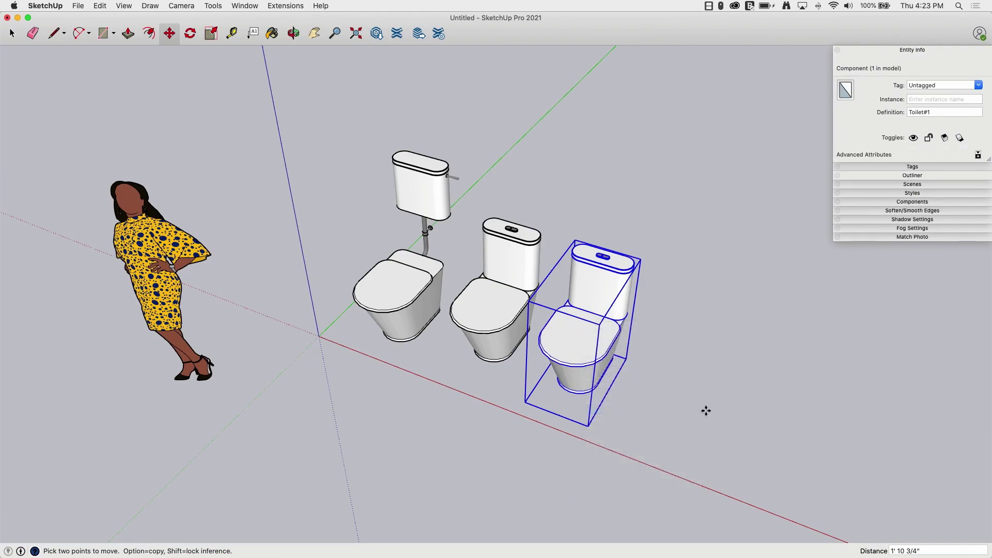
{"action": "key", "text": "o"}
{"action": "left_click_drag", "start_coordinate": [675, 419], "coordinate": [579, 357]}
{"action": "key", "text": "m"}
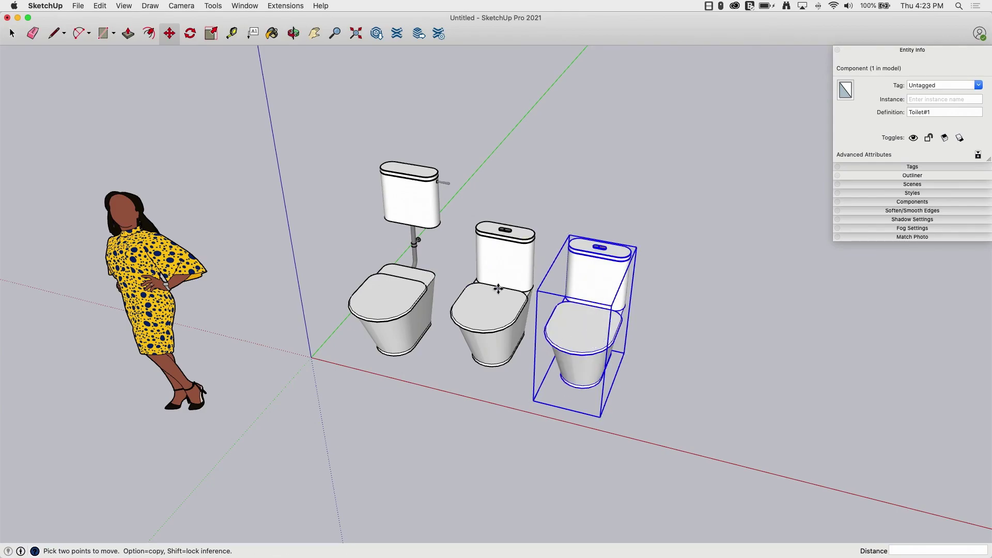
- Copy the third toilet to the far right as a second Toilet#1 instance
{"action": "key", "text": "space"}
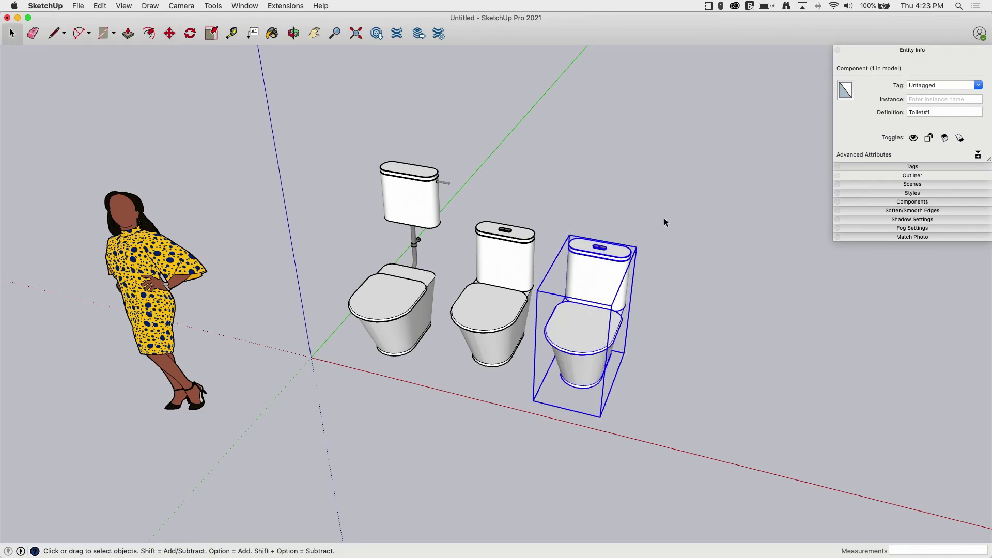
{"action": "left_click", "coordinate": [663, 219]}
{"action": "left_click", "coordinate": [511, 251]}
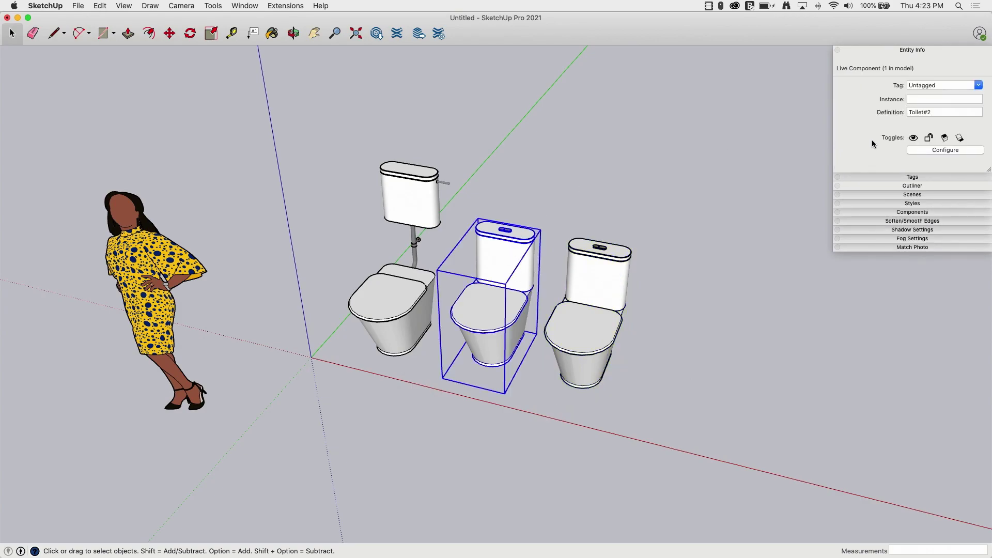
{"action": "left_click", "coordinate": [587, 255]}
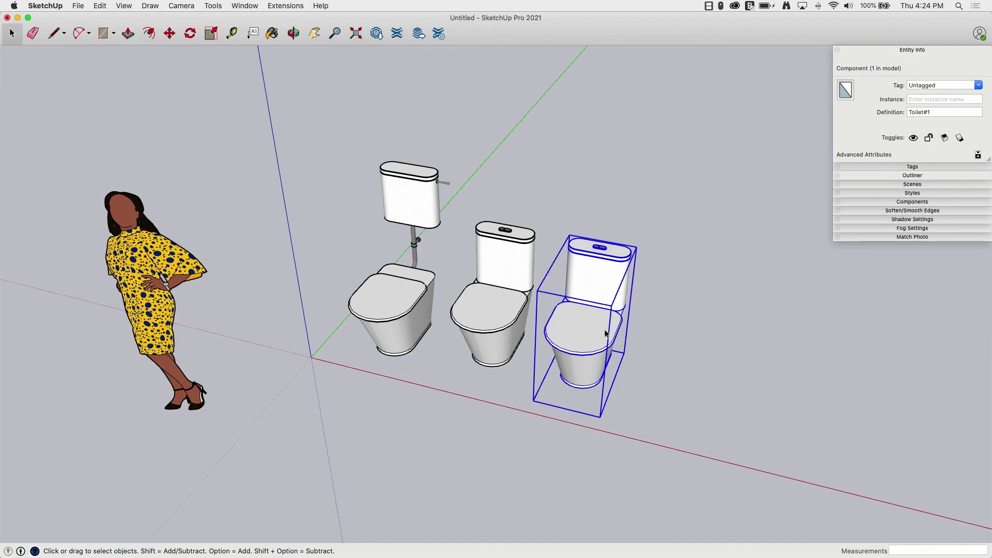
{"action": "key", "text": "m"}
{"action": "left_click", "coordinate": [588, 327]}
{"action": "key", "text": "alt"}
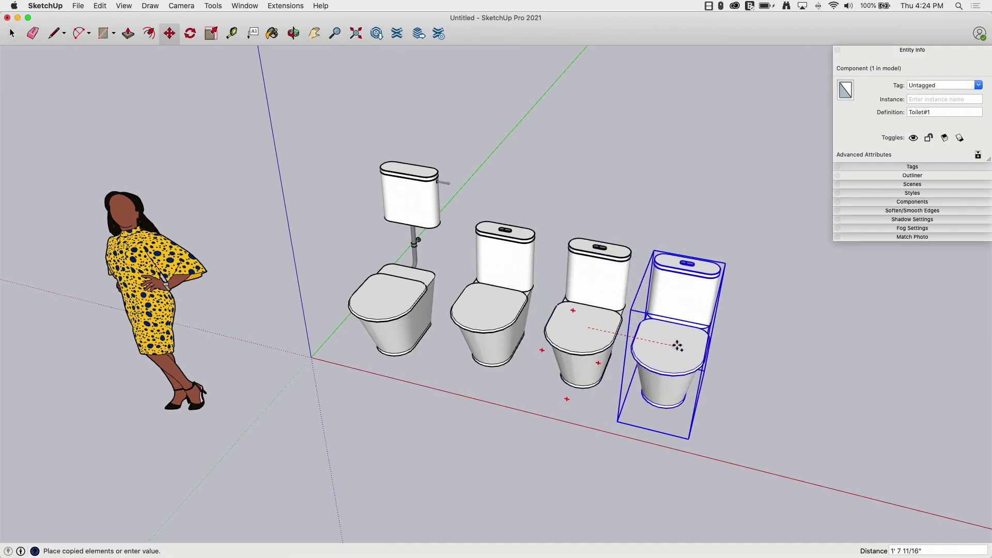
{"action": "left_click", "coordinate": [675, 345]}
{"action": "key", "text": "space"}
- Edit the third toilet to move its tank lid groups, then exit and select both Toilet#1 copies
{"action": "double_click", "coordinate": [594, 334]}
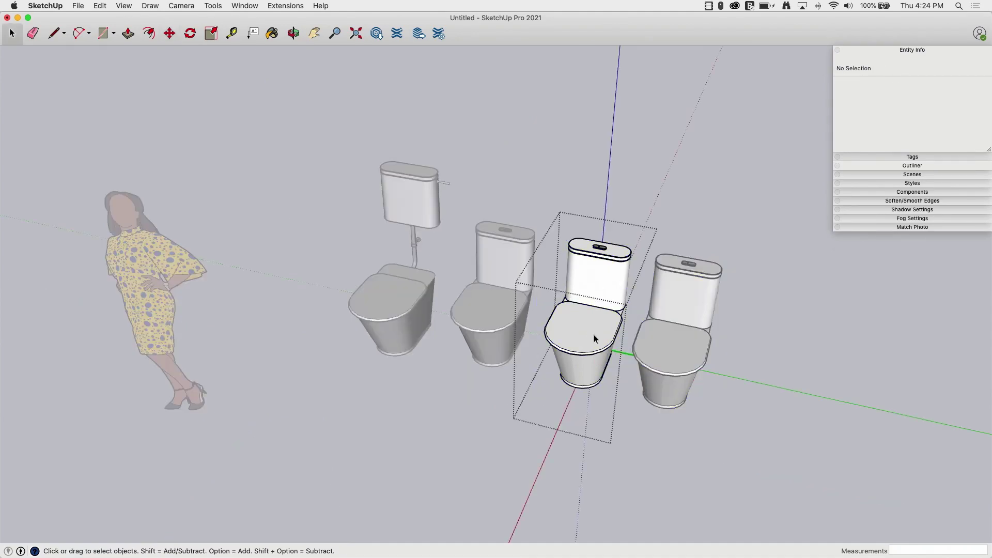
{"action": "left_click", "coordinate": [586, 275]}
{"action": "left_click_drag", "start_coordinate": [546, 208], "coordinate": [644, 276]}
{"action": "key", "text": "m"}
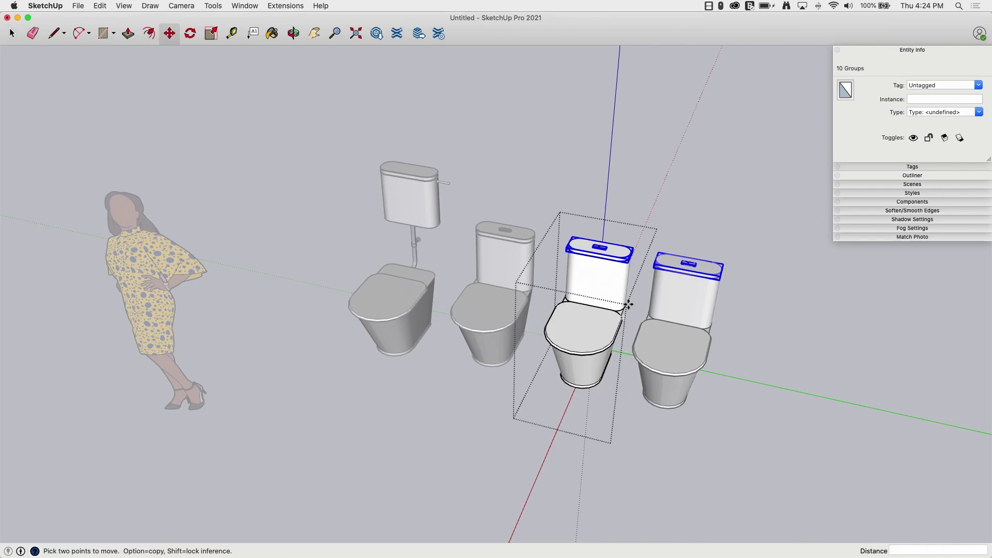
{"action": "left_click", "coordinate": [630, 305]}
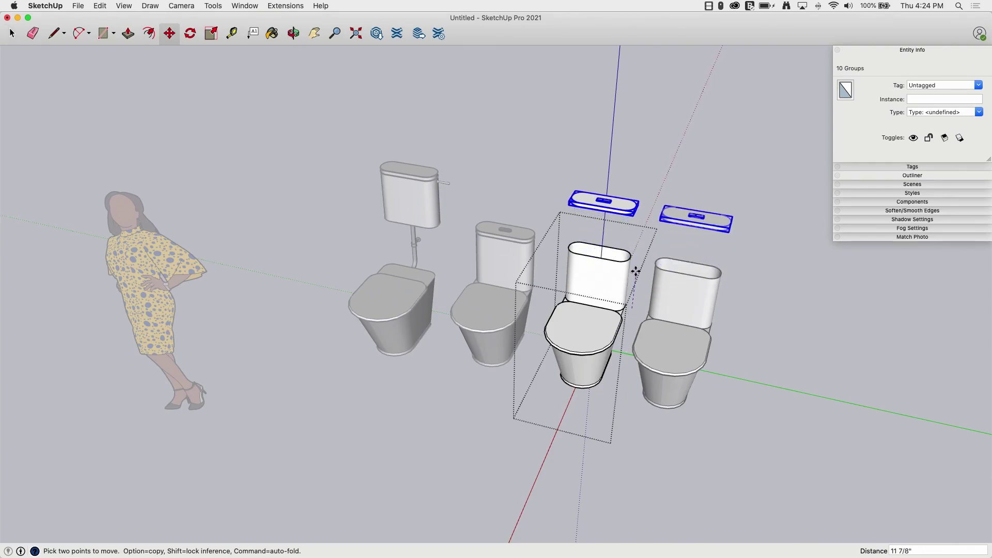
{"action": "left_click", "coordinate": [628, 299]}
{"action": "key", "text": "space"}
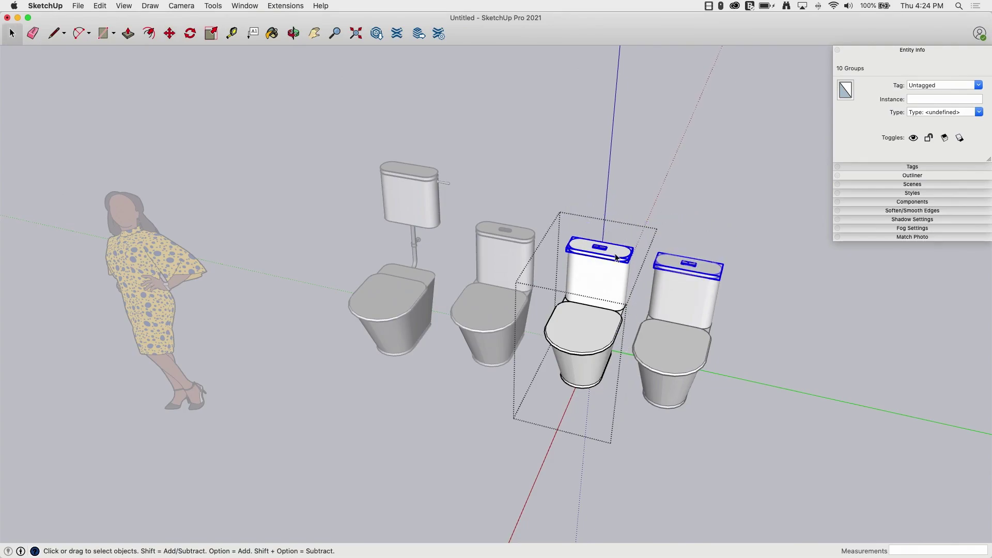
{"action": "left_click", "coordinate": [623, 223]}
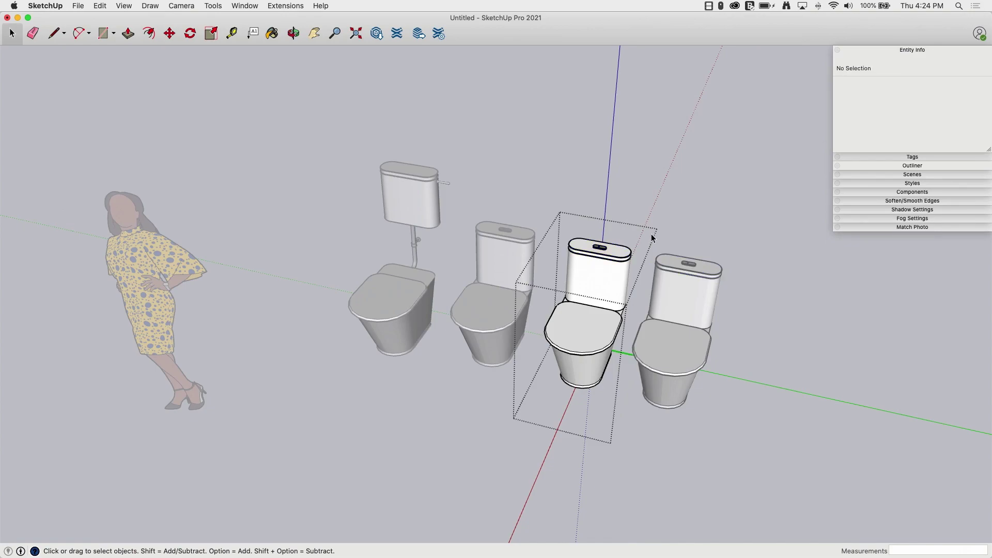
{"action": "left_click", "coordinate": [672, 227]}
{"action": "left_click", "coordinate": [609, 253]}
{"action": "left_click", "coordinate": [691, 266]}
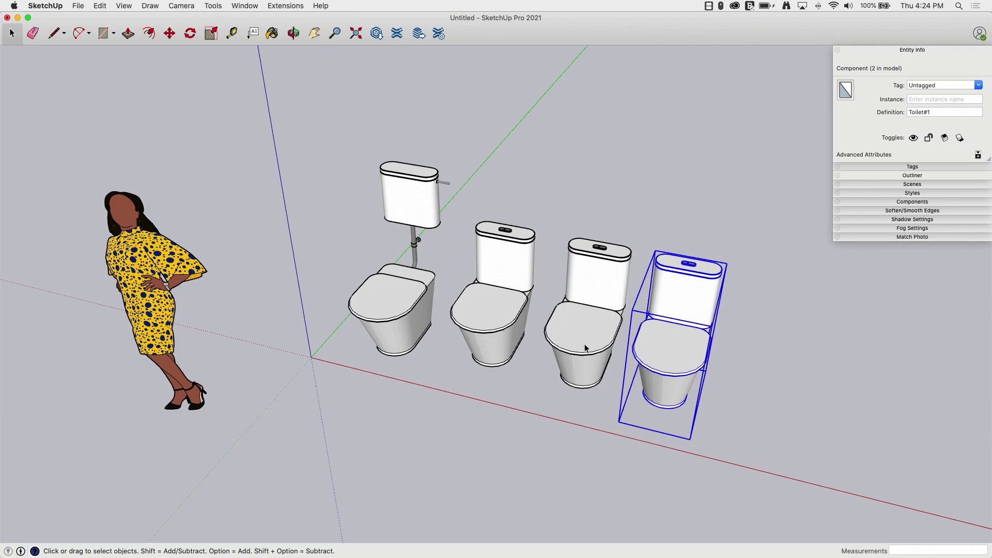
{"action": "middle_click_drag", "start_coordinate": [627, 279], "coordinate": [582, 305]}
{"action": "left_click", "coordinate": [595, 290]}
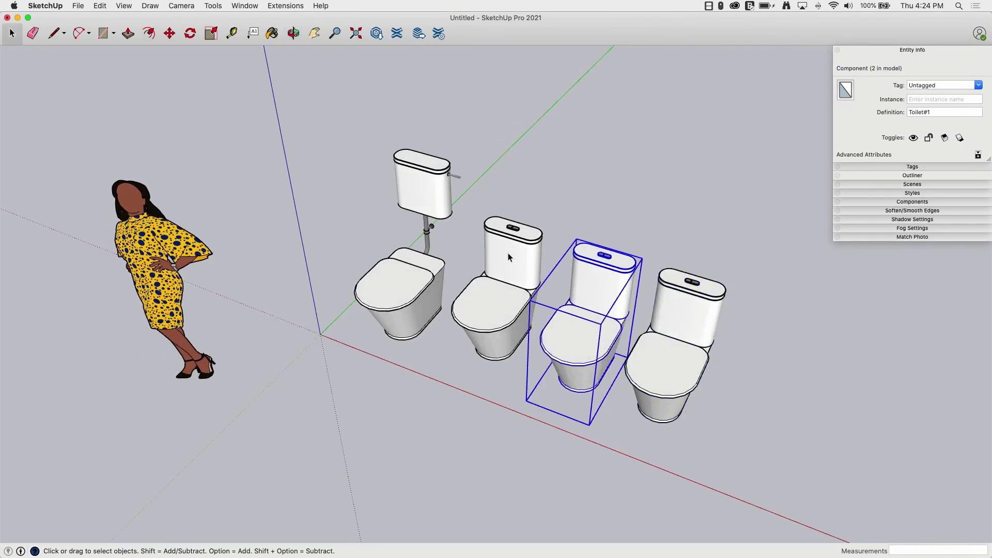
{"action": "left_click", "coordinate": [429, 174]}
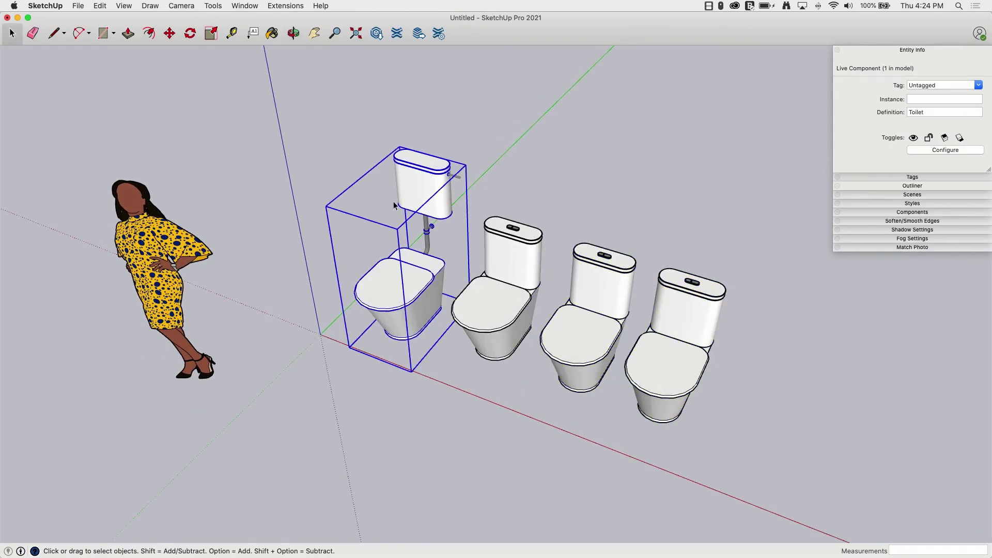
{"action": "left_click", "coordinate": [509, 249]}
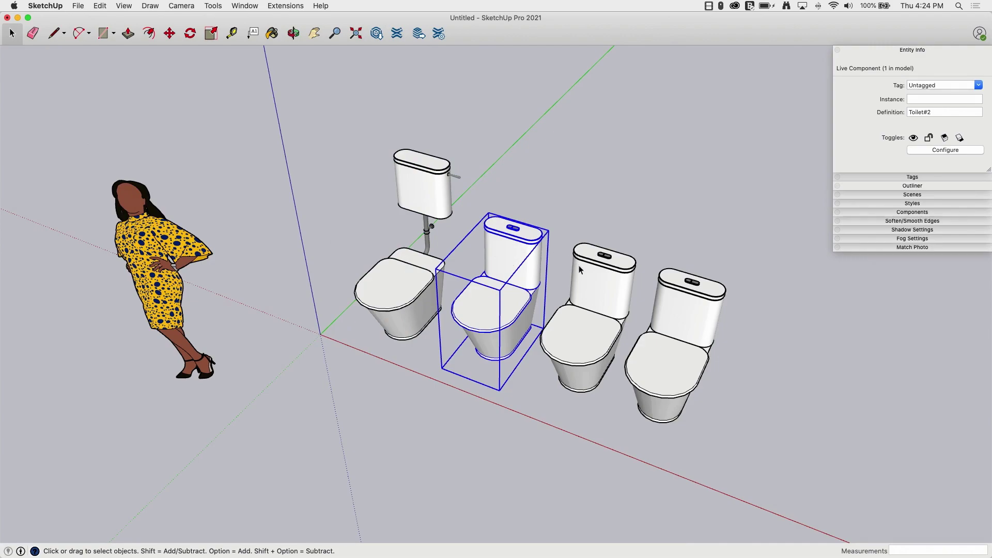
{"action": "left_click", "coordinate": [595, 273]}
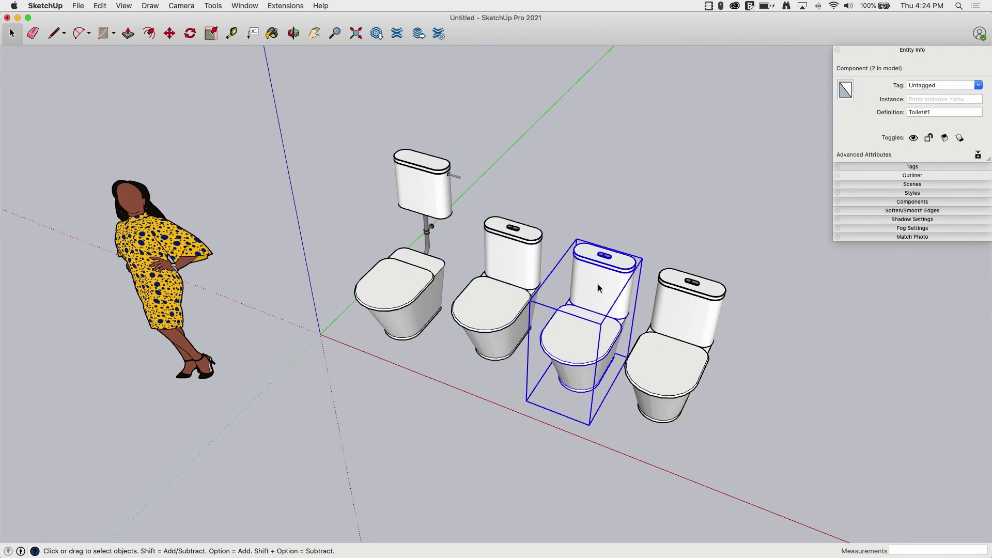
{"action": "left_click", "coordinate": [691, 312]}
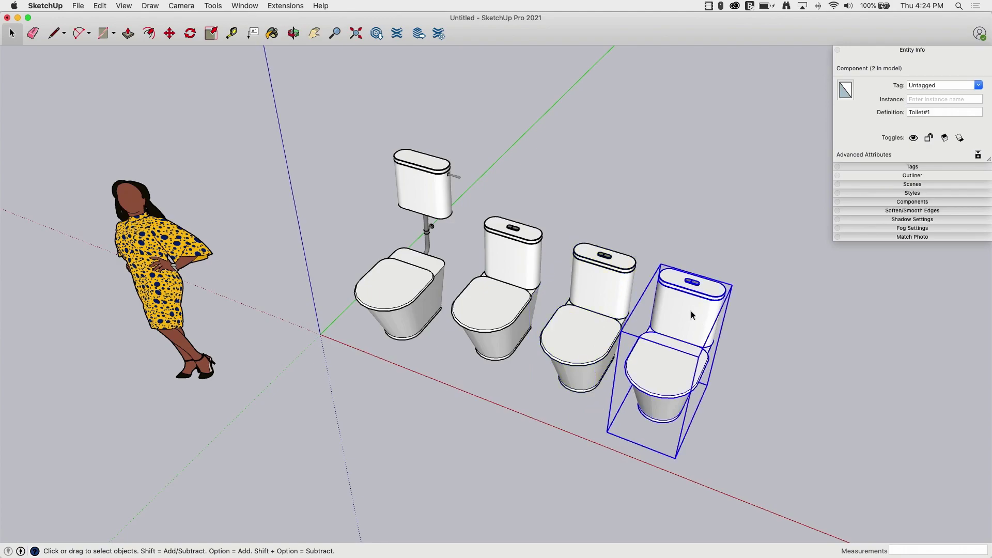
{"action": "left_click", "coordinate": [620, 296]}
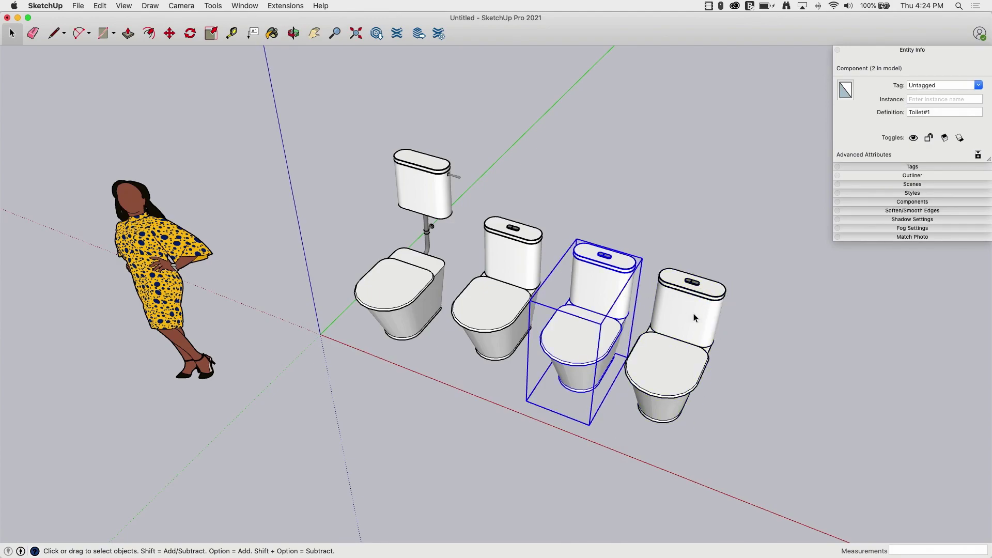
{"action": "left_click", "coordinate": [693, 313]}
{"action": "left_click", "coordinate": [618, 299]}
{"action": "left_click", "coordinate": [680, 311]}
{"action": "left_click", "coordinate": [615, 300]}
{"action": "left_click", "coordinate": [675, 310]}
{"action": "left_click", "coordinate": [621, 296]}
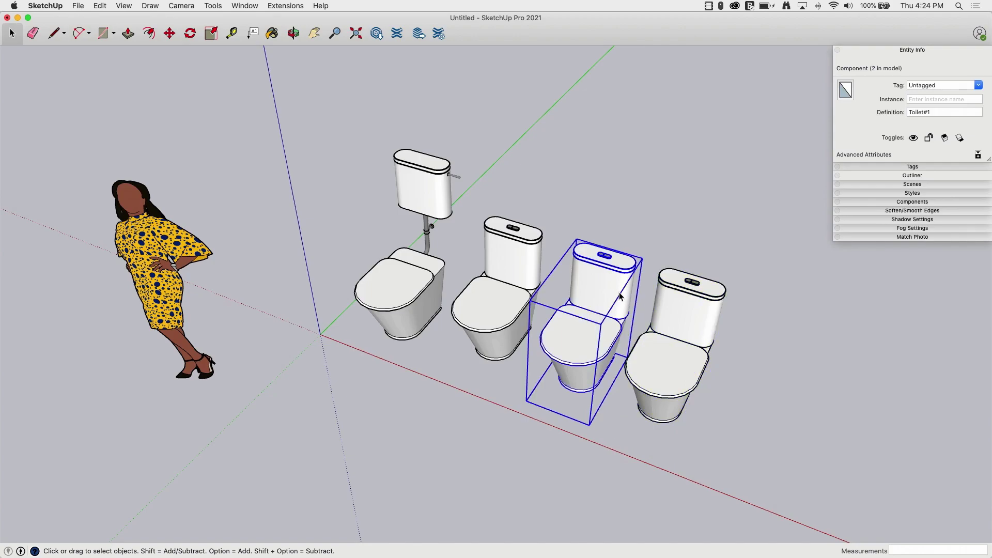
- Make the fourth toilet a unique component, Toilet#3
{"action": "left_click", "coordinate": [684, 307]}
{"action": "right_click", "coordinate": [680, 302]}
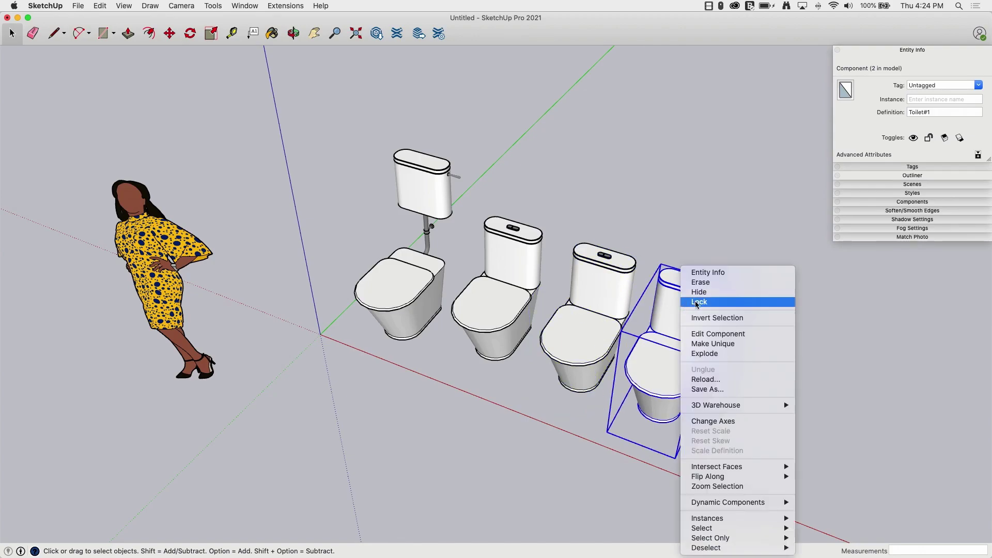
{"action": "left_click", "coordinate": [724, 345]}
- Explode the fourth toilet twice, leaving 17 separate part groups
{"action": "right_click", "coordinate": [675, 318]}
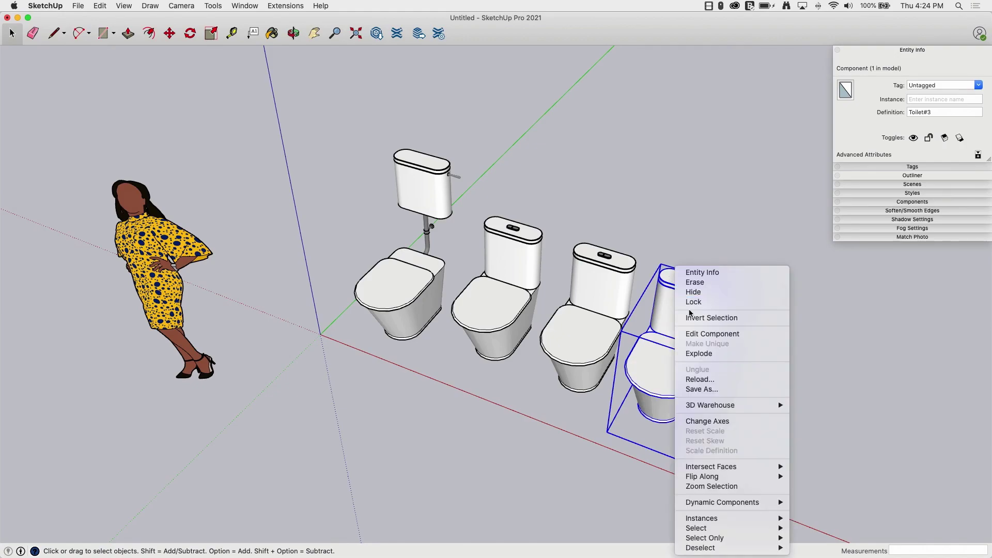
{"action": "left_click", "coordinate": [712, 354]}
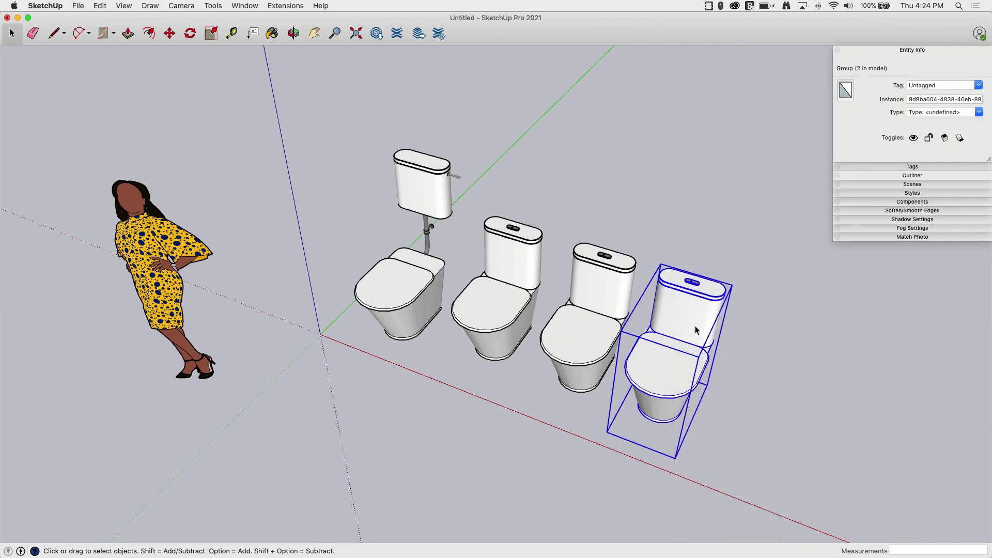
{"action": "right_click", "coordinate": [692, 320]}
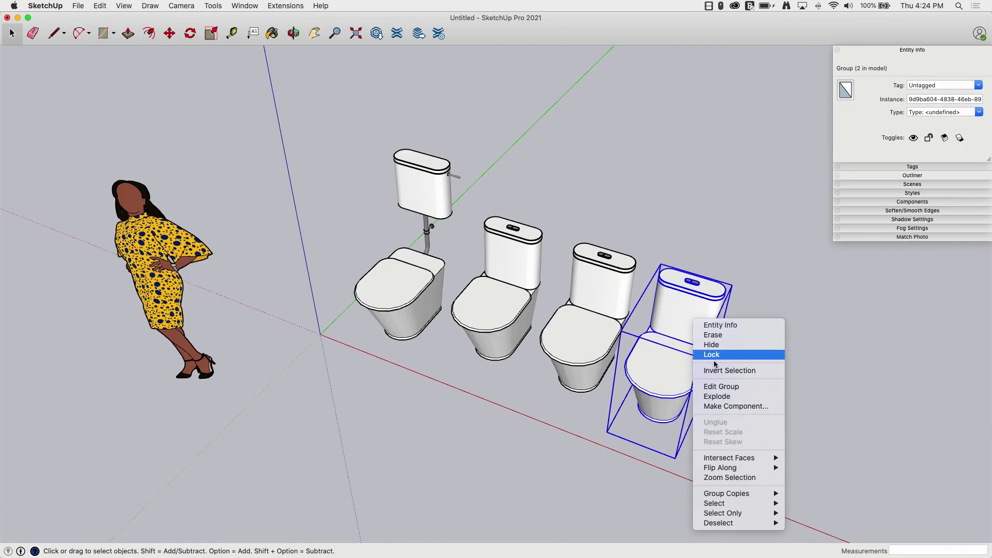
{"action": "left_click", "coordinate": [730, 400]}
- Orbit lower and pick out the fourth toilet's bowl, seat, tank body and lid
{"action": "key", "text": "o"}
{"action": "left_click_drag", "start_coordinate": [742, 389], "coordinate": [677, 245]}
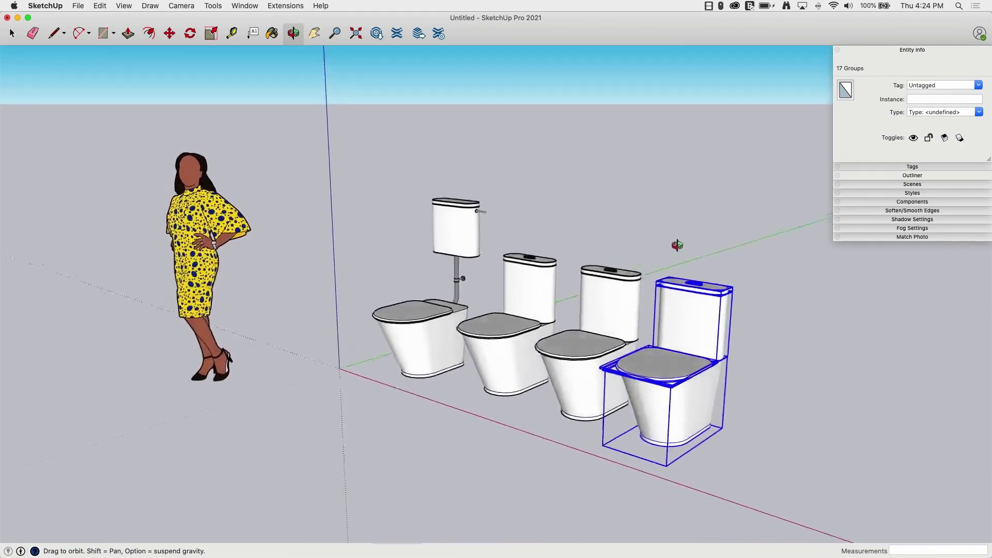
{"action": "key", "text": "space"}
{"action": "left_click", "coordinate": [731, 405]}
{"action": "left_click", "coordinate": [704, 401]}
{"action": "left_click", "coordinate": [705, 359]}
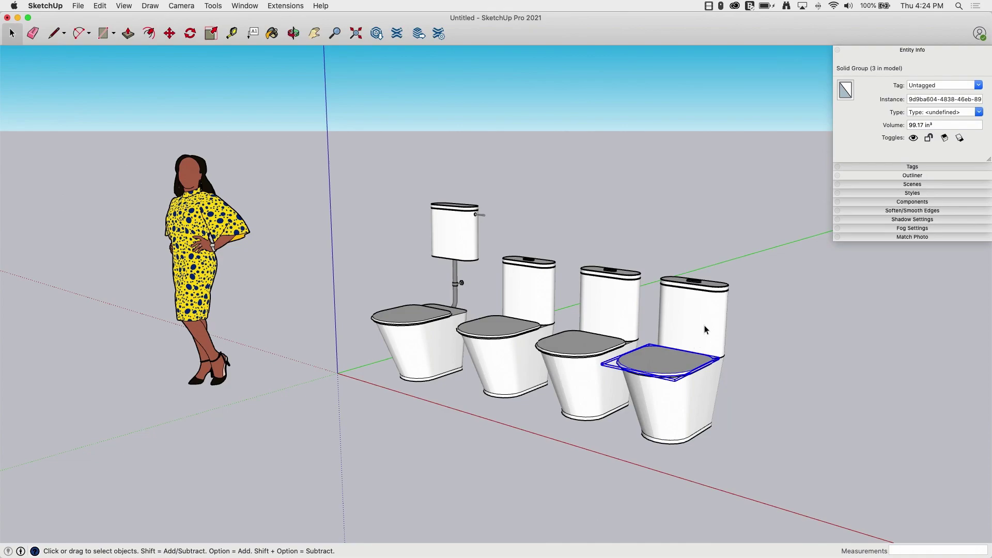
{"action": "left_click", "coordinate": [705, 330]}
{"action": "left_click", "coordinate": [711, 288]}
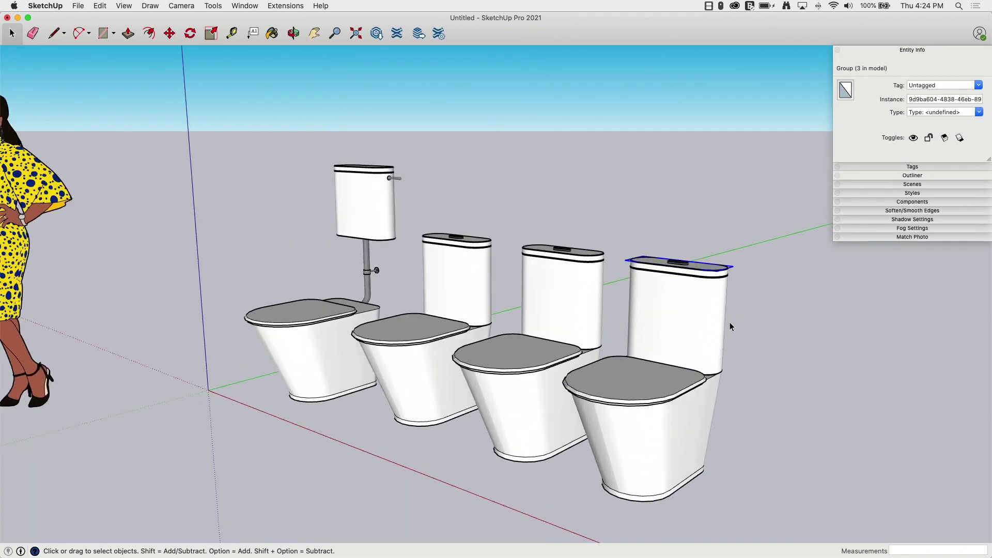
{"action": "scroll", "coordinate": [730, 321], "scroll_direction": "up", "scroll_amount": 2}
{"action": "left_click", "coordinate": [730, 323]}
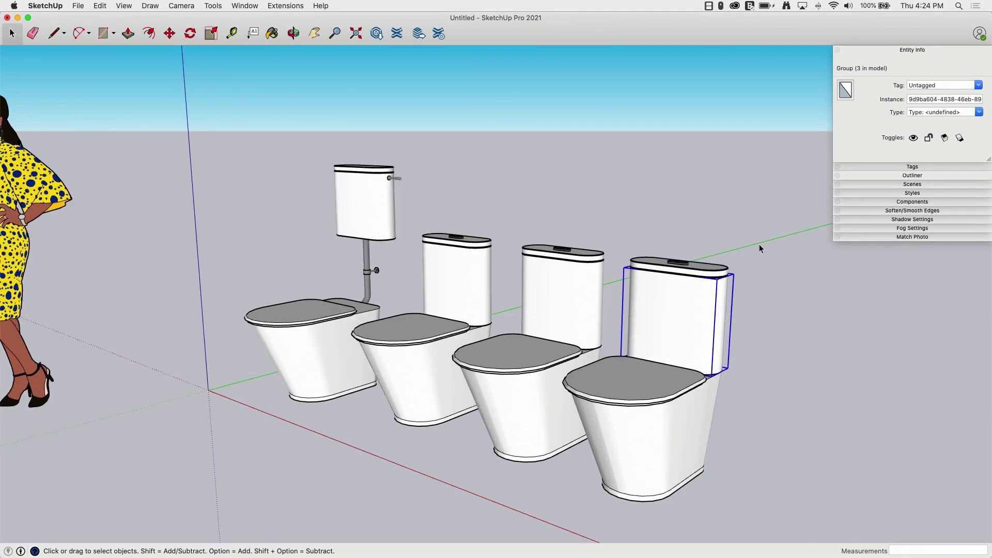
- Raise the tank lid high above the tank along the blue axis
{"action": "left_click_drag", "start_coordinate": [641, 252], "coordinate": [729, 289]}
{"action": "key", "text": "m"}
{"action": "left_click", "coordinate": [735, 381]}
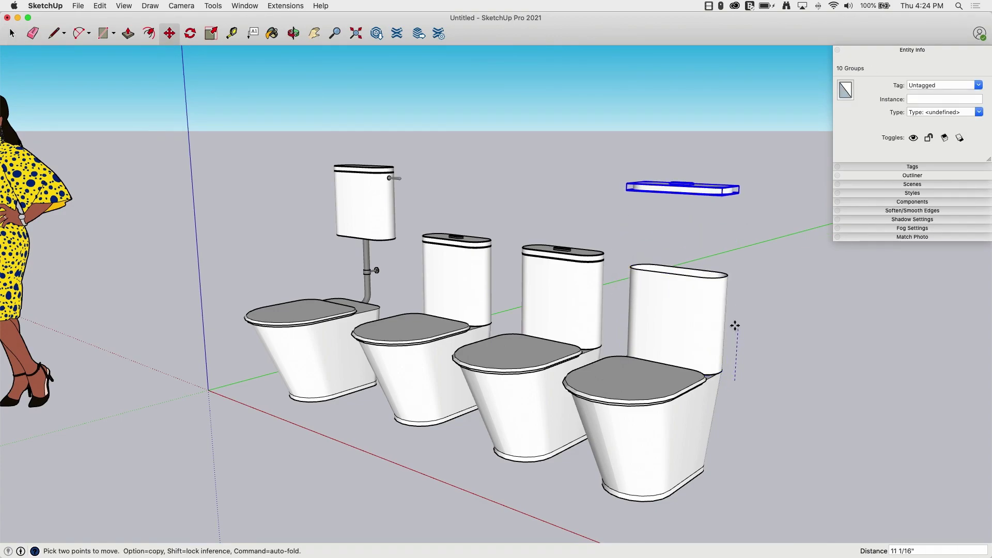
{"action": "left_click", "coordinate": [733, 324]}
{"action": "key", "text": "space"}
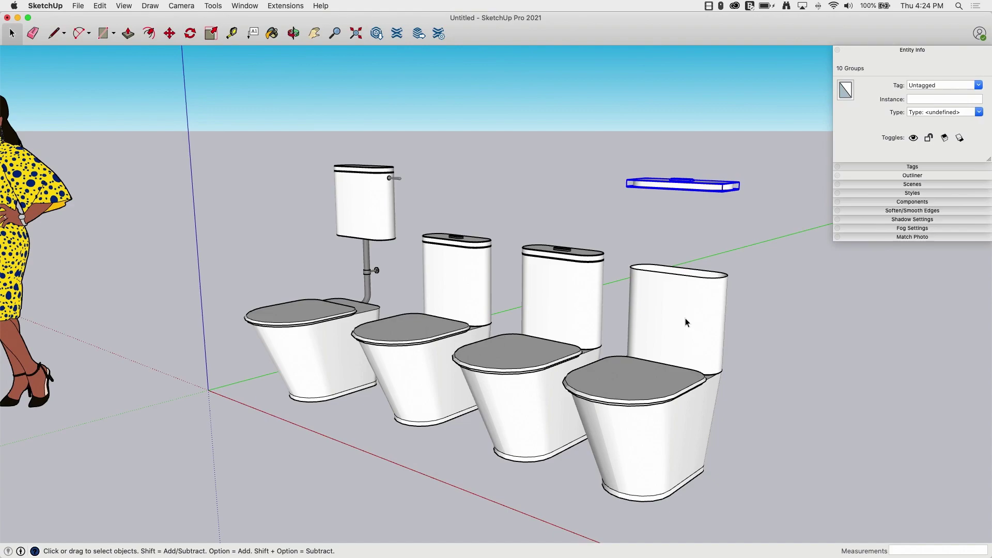
- Stretch the tank body about 1.93 times taller to meet the raised lid
{"action": "left_click", "coordinate": [688, 322]}
{"action": "key", "text": "s"}
{"action": "left_click_drag", "start_coordinate": [686, 269], "coordinate": [681, 188]}
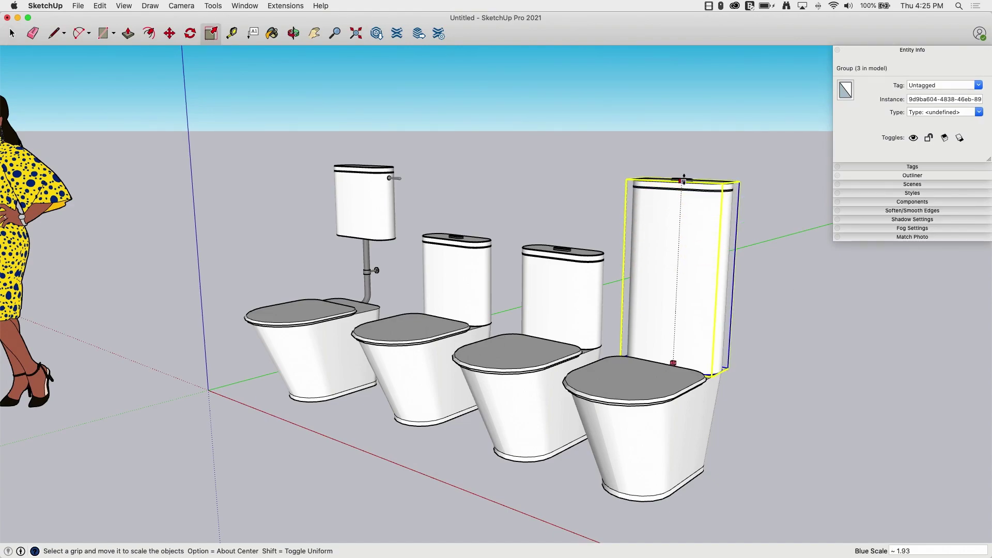
{"action": "key", "text": "space"}
{"action": "left_click", "coordinate": [785, 343]}
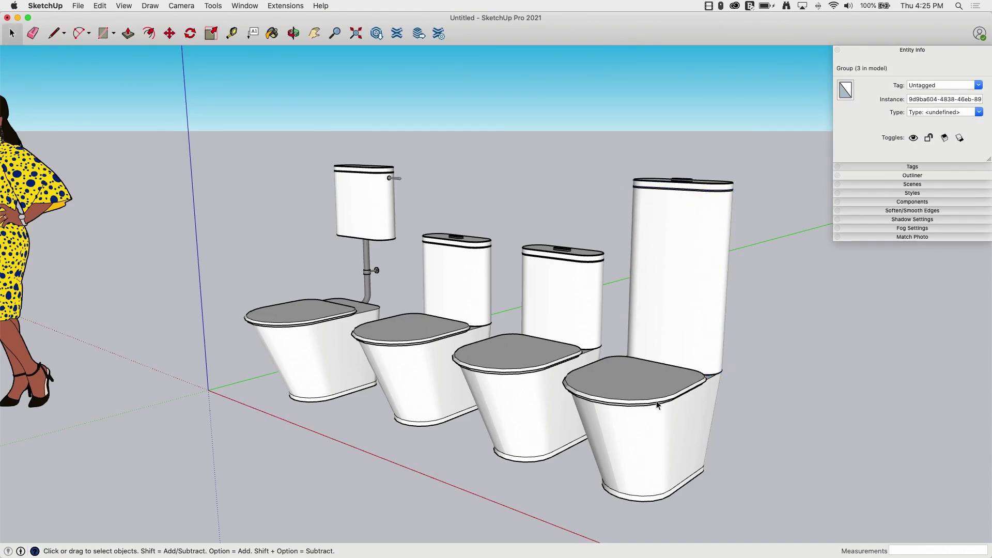
{"action": "left_click", "coordinate": [636, 383]}
{"action": "middle_click_drag", "start_coordinate": [636, 382], "coordinate": [451, 366]}
- Swing the seat lid up about its back hinge so it stands open
{"action": "key", "text": "q"}
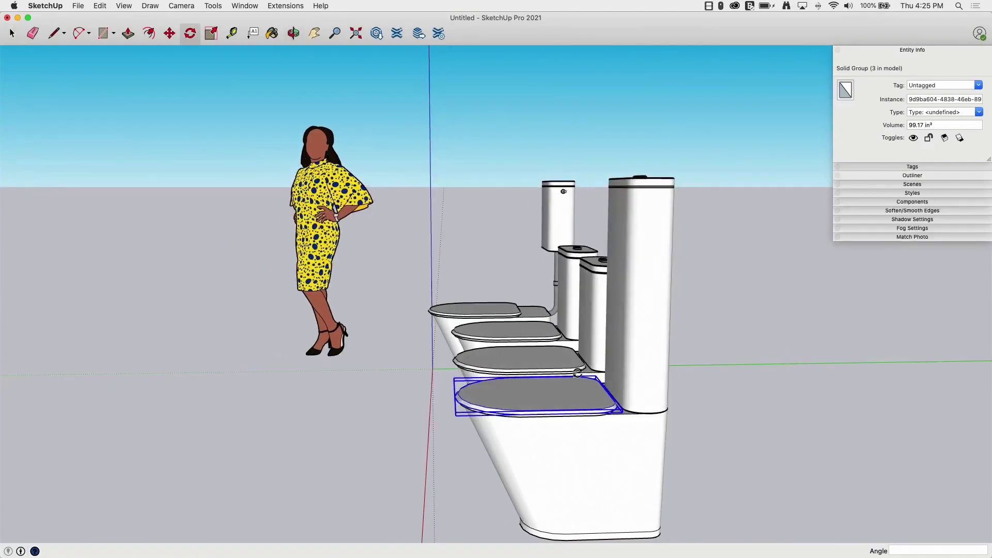
{"action": "left_click", "coordinate": [621, 413]}
{"action": "left_click", "coordinate": [560, 428]}
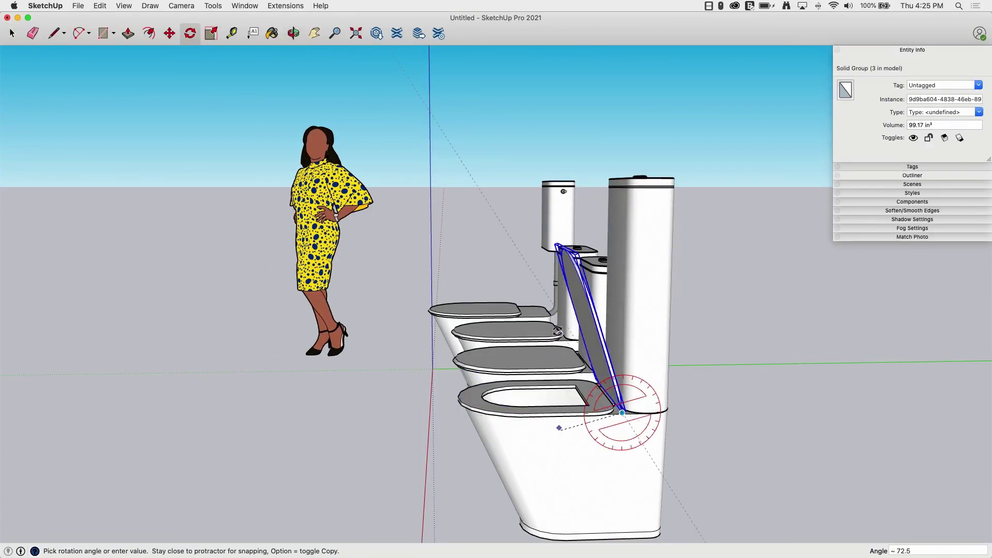
{"action": "left_click", "coordinate": [564, 254]}
{"action": "key", "text": "space"}
- Tilt the seat ring up slightly about its hinge corner
{"action": "left_click", "coordinate": [618, 417]}
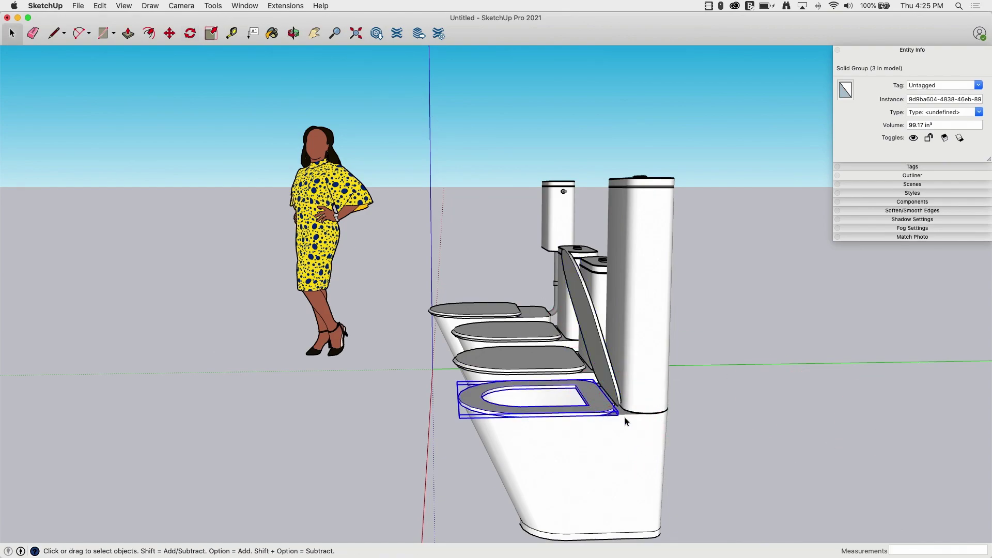
{"action": "key", "text": "q"}
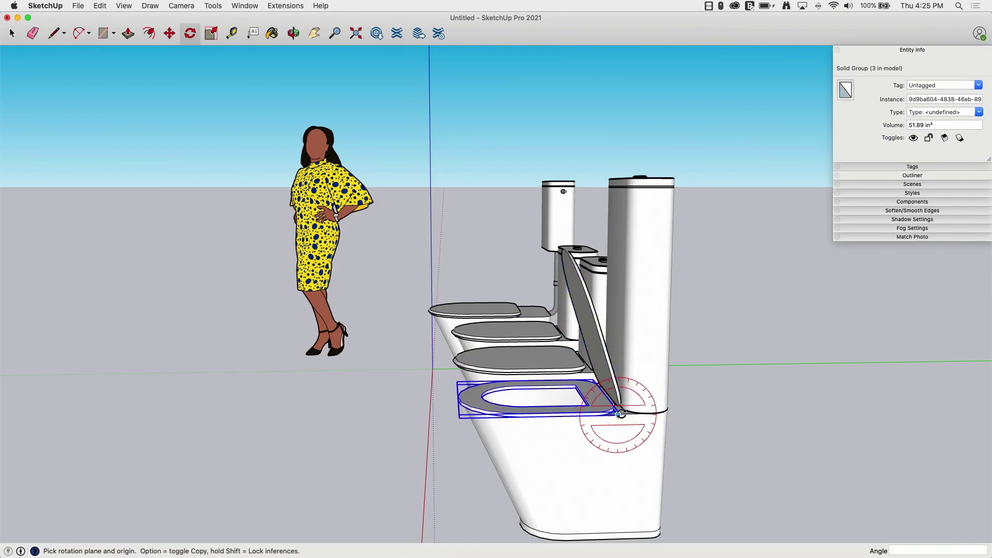
{"action": "left_click", "coordinate": [619, 414]}
{"action": "left_click", "coordinate": [365, 414]}
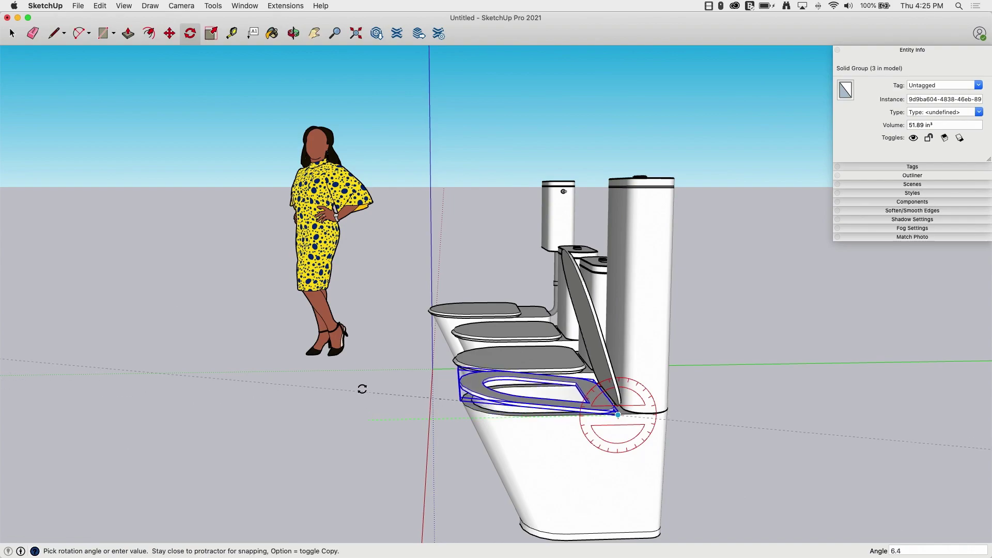
{"action": "left_click", "coordinate": [336, 351]}
{"action": "middle_click_drag", "start_coordinate": [347, 414], "coordinate": [491, 424]}
{"action": "left_click", "coordinate": [719, 497]}
{"action": "scroll", "coordinate": [455, 372], "scroll_direction": "down", "scroll_amount": 2}
{"action": "middle_click_drag", "start_coordinate": [424, 338], "coordinate": [445, 320]}
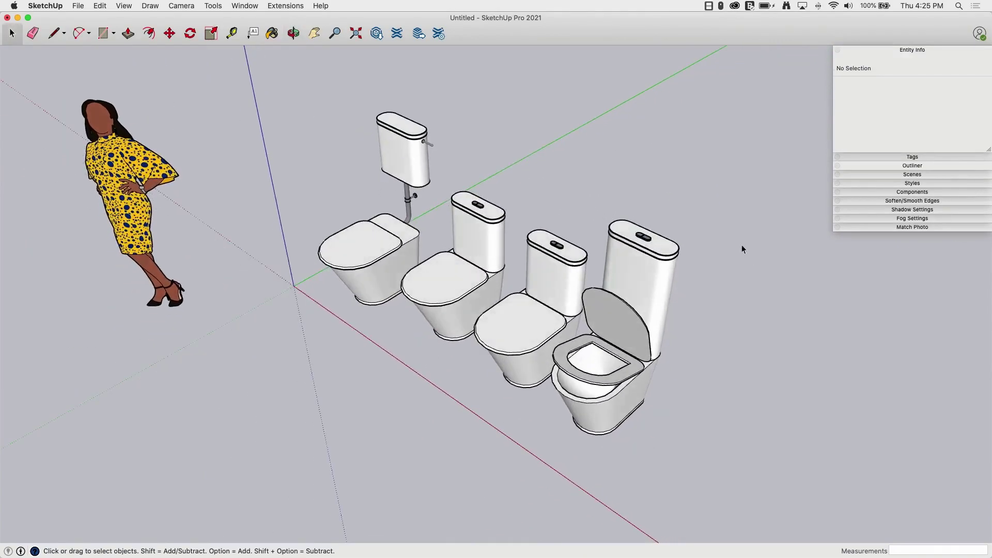
{"action": "middle_click_drag", "start_coordinate": [708, 402], "coordinate": [794, 294]}
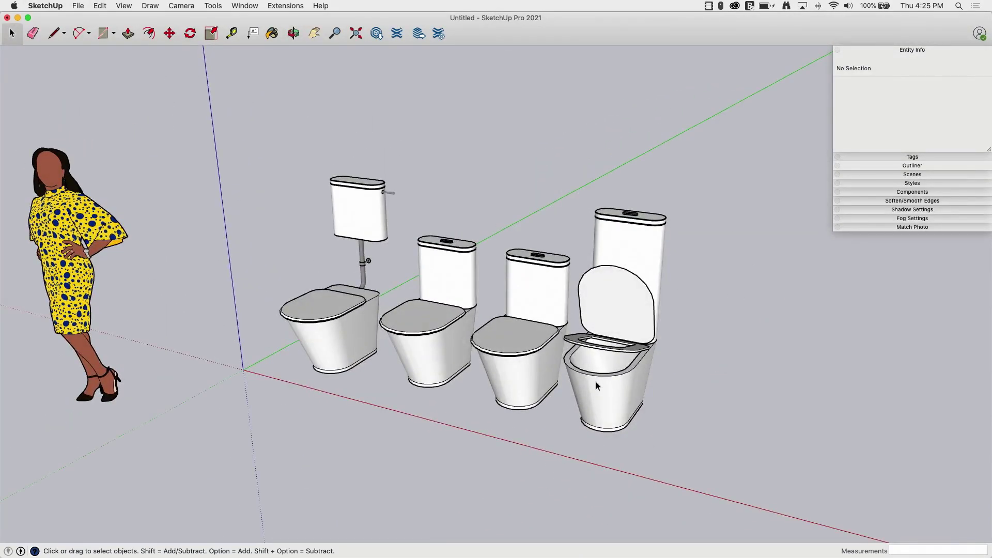
{"action": "middle_click_drag", "start_coordinate": [597, 385], "coordinate": [589, 407]}
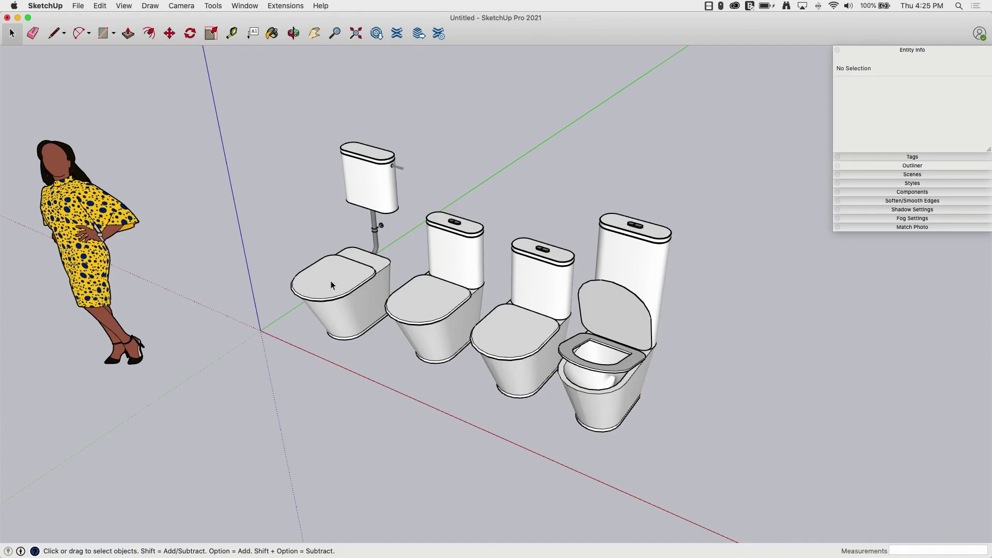
{"action": "scroll", "coordinate": [331, 281], "scroll_direction": "up", "scroll_amount": 3}
{"action": "left_click", "coordinate": [356, 174]}
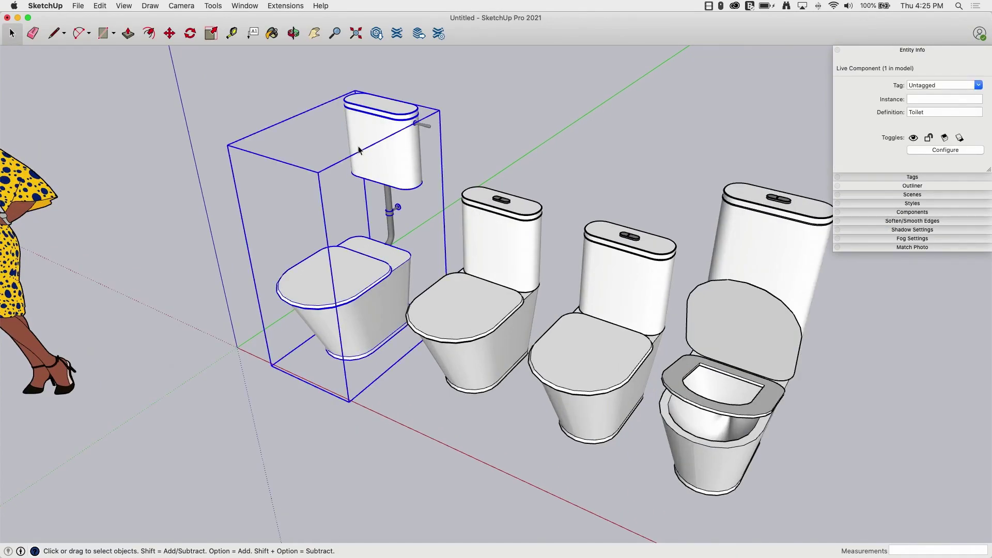
{"action": "left_click", "coordinate": [518, 243]}
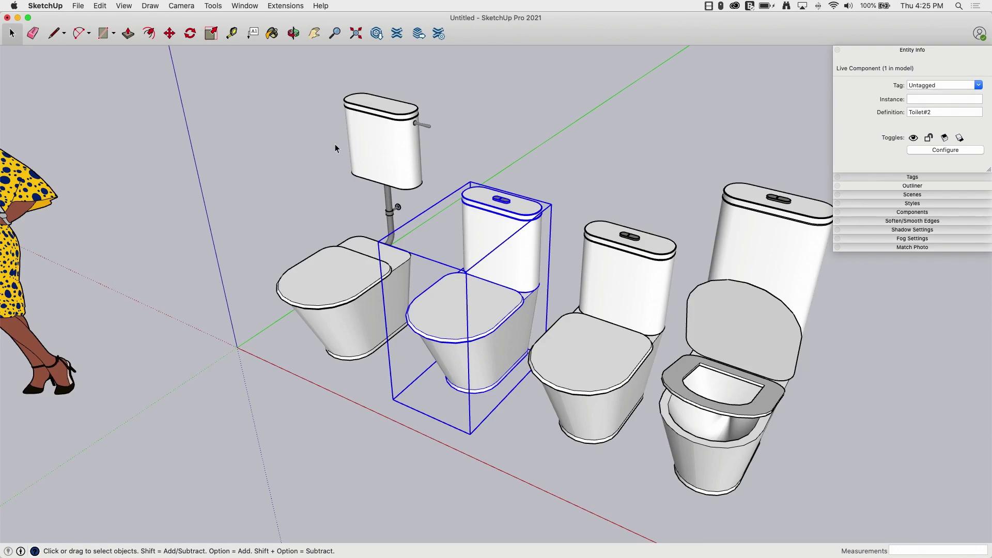
{"action": "scroll", "coordinate": [290, 154], "scroll_direction": "down", "scroll_amount": 2}
{"action": "left_click", "coordinate": [573, 236]}
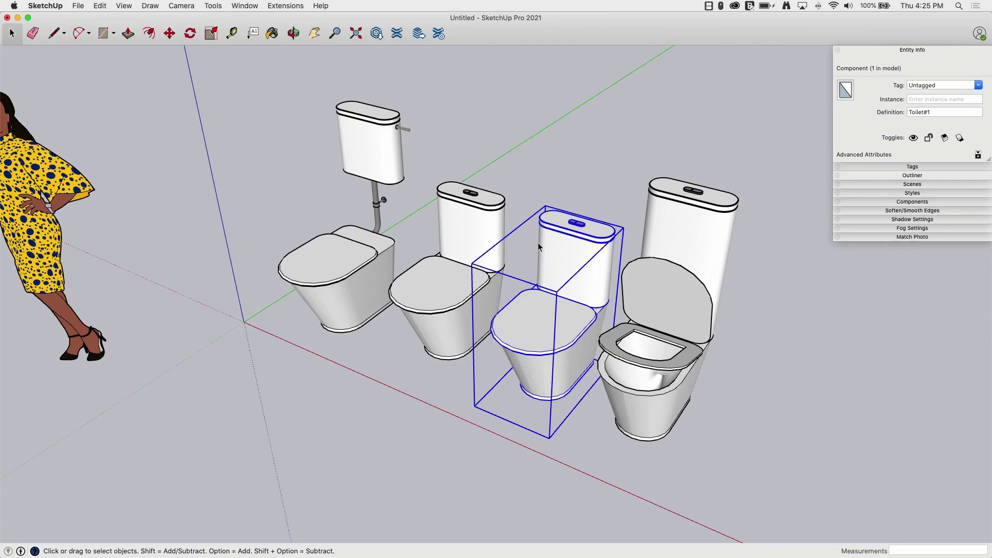
{"action": "left_click_drag", "start_coordinate": [779, 176], "coordinate": [663, 422]}
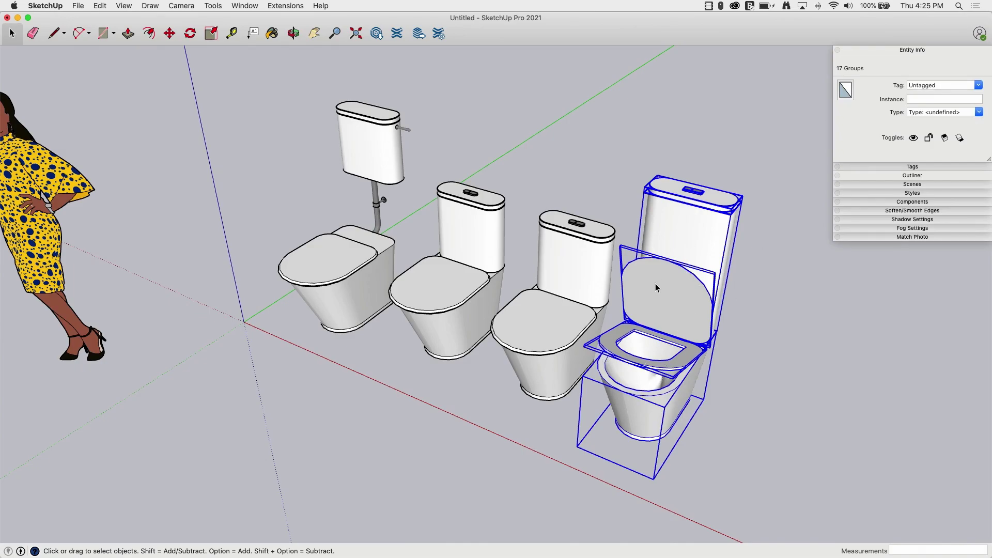
{"action": "middle_click_drag", "start_coordinate": [708, 421], "coordinate": [181, 298]}
{"action": "left_click", "coordinate": [772, 490]}
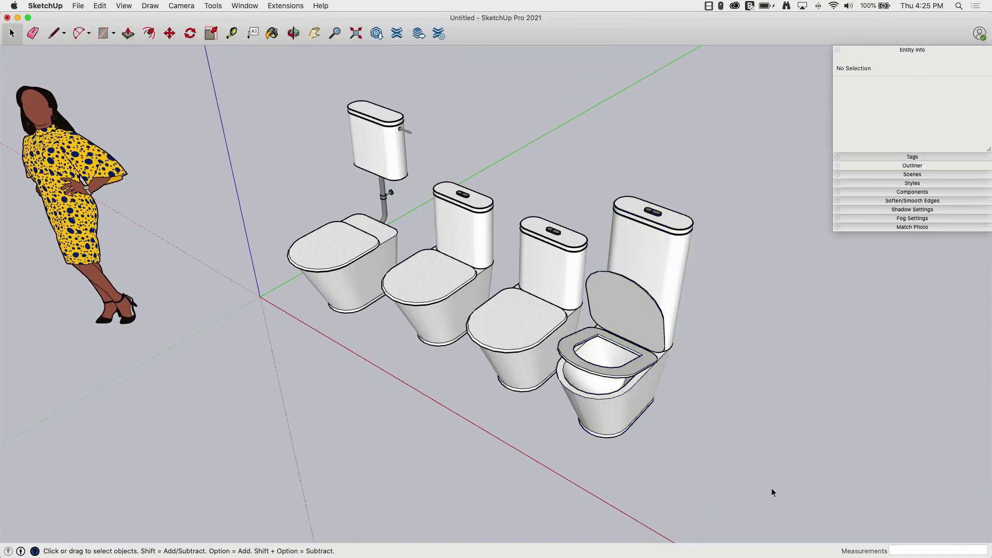